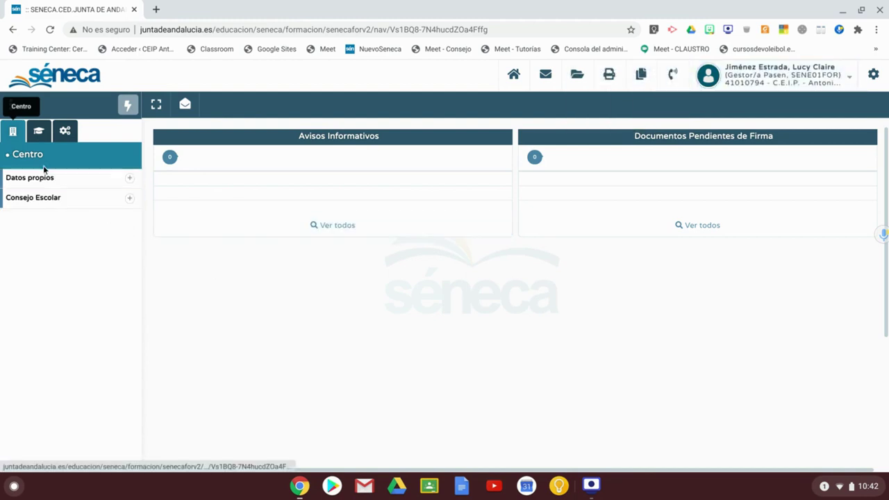
# - Open the Alumnado page of Gestión de Usuarios Pasen within the Pasen control panel utilities
pyautogui.click(65, 132)
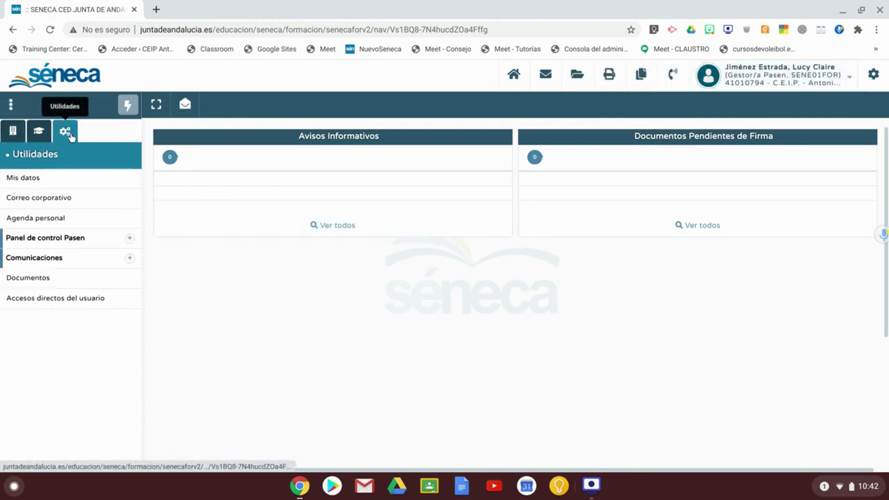
pyautogui.click(43, 239)
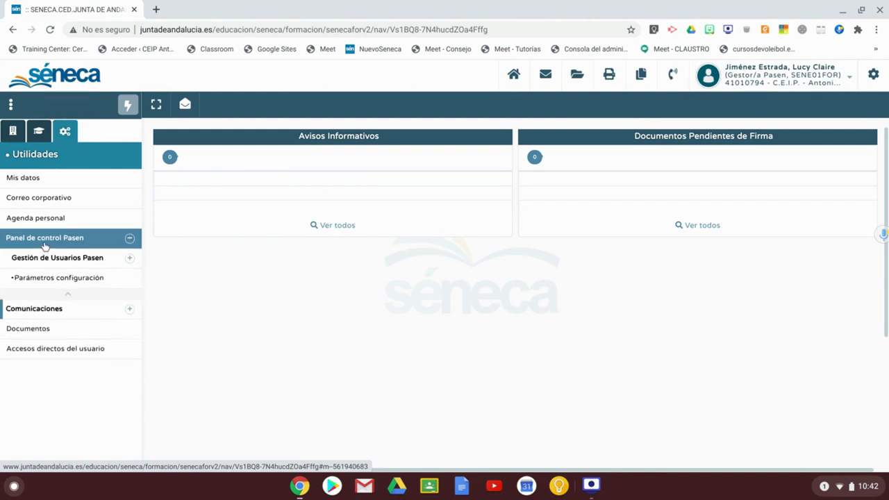
pyautogui.click(71, 267)
pyautogui.click(43, 280)
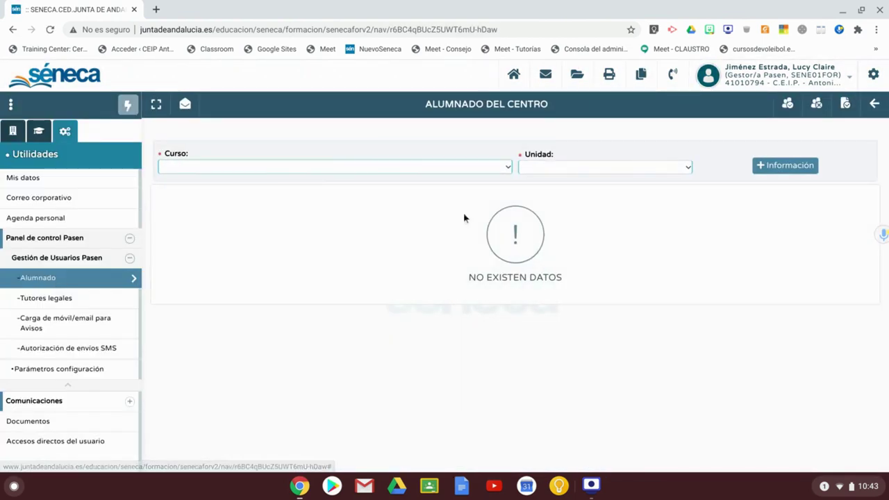
pyautogui.click(507, 170)
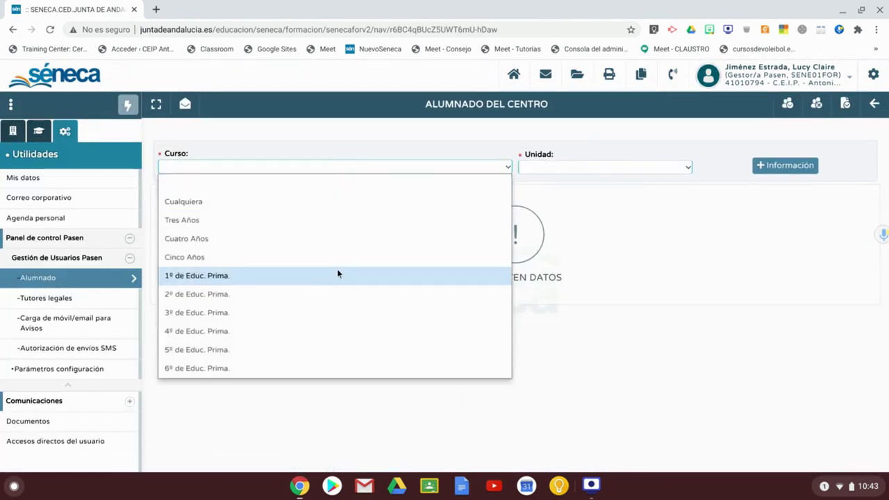
pyautogui.click(309, 287)
pyautogui.click(548, 170)
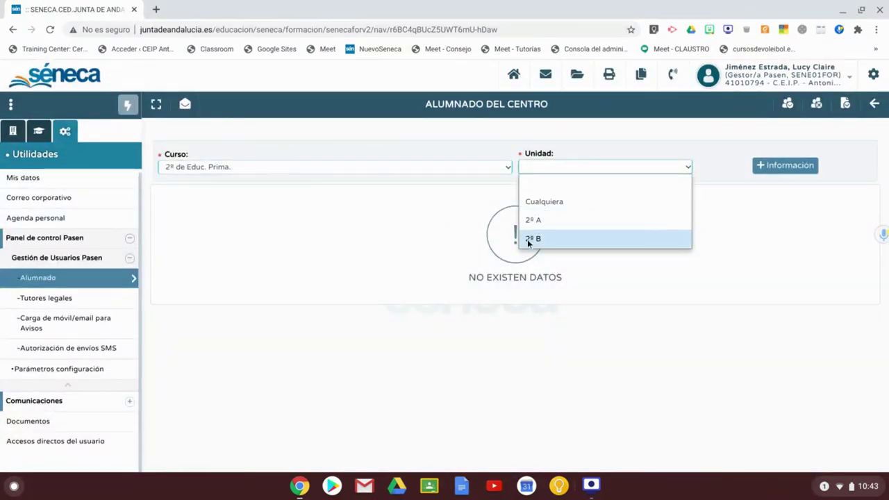
pyautogui.click(464, 217)
# - List the students of 3º de Educ. Prima. with the unit set to Cualquiera and look through the list
pyautogui.click(507, 167)
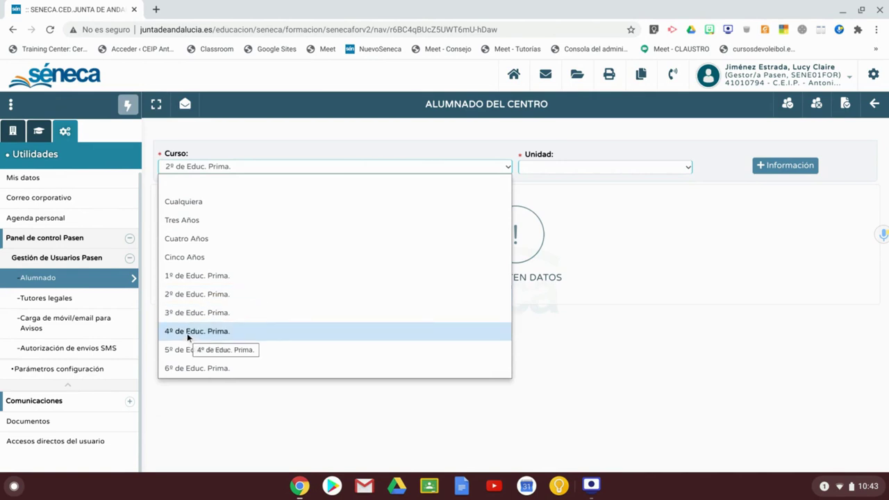
pyautogui.click(202, 312)
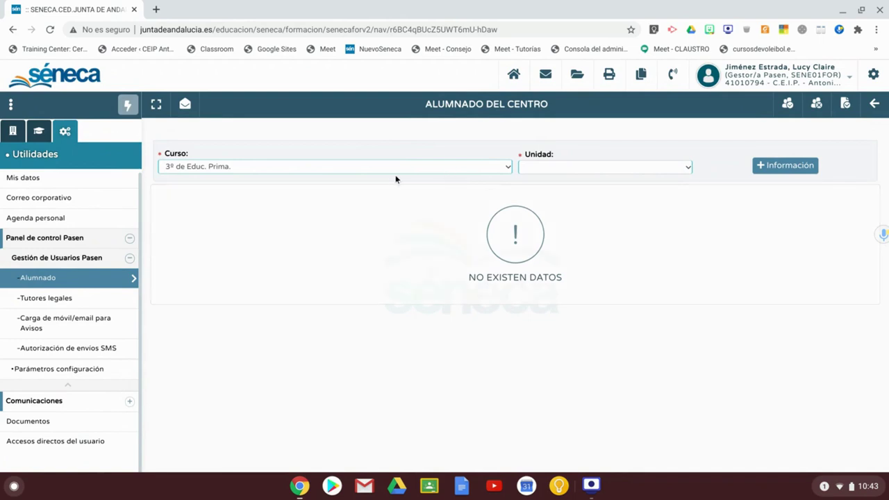
pyautogui.click(548, 169)
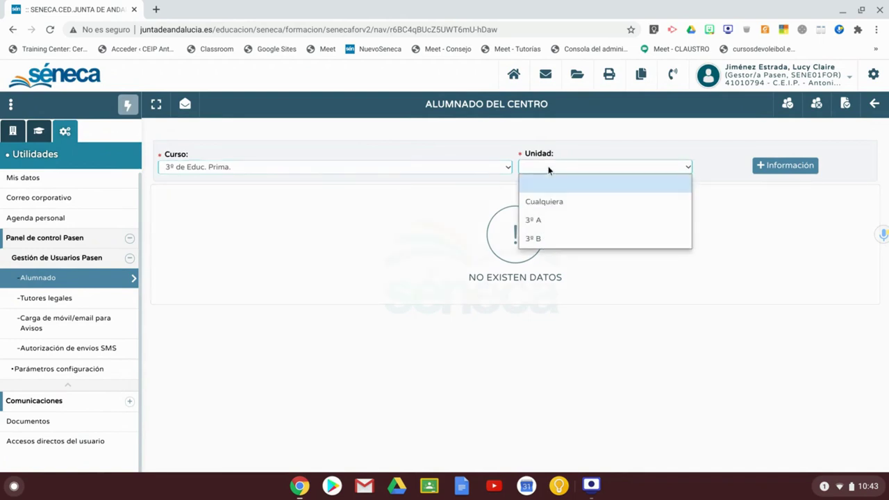
pyautogui.click(542, 203)
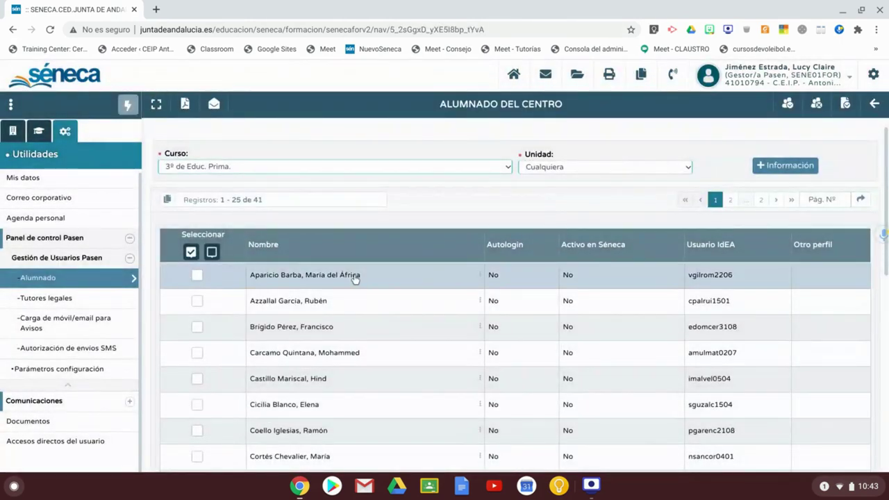
pyautogui.scroll(-3, 318, 298)
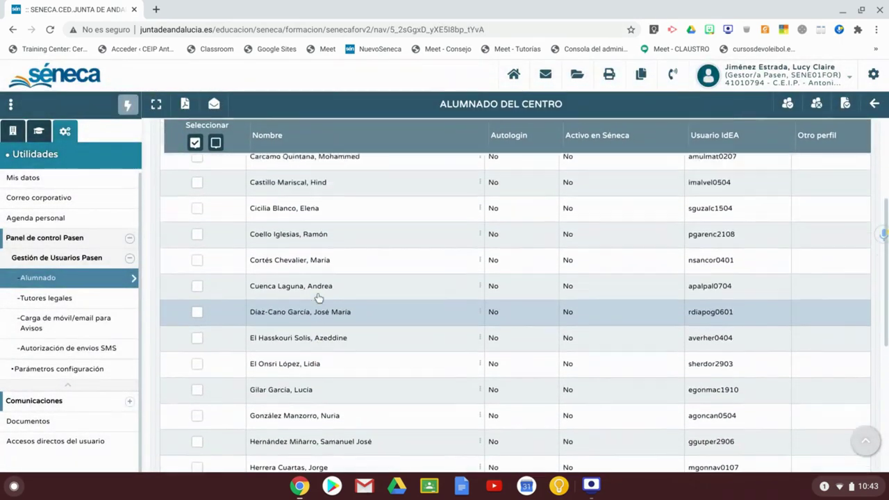
pyautogui.scroll(3, 317, 298)
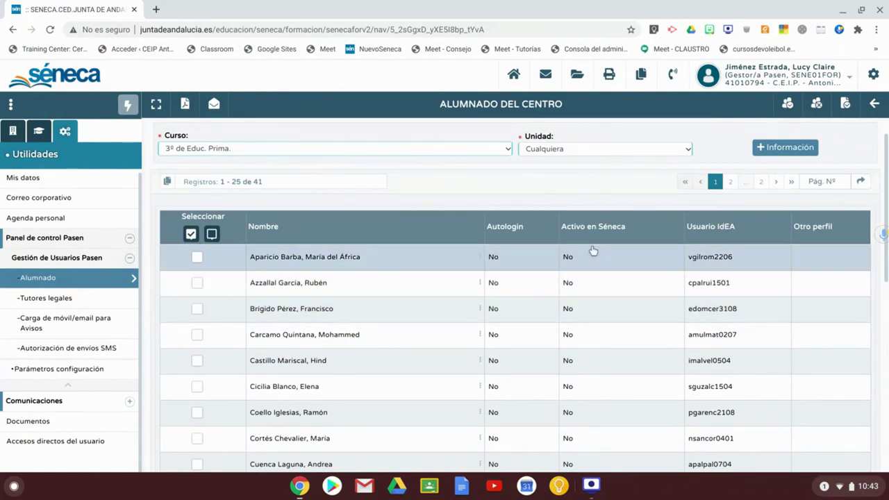
pyautogui.scroll(1, 505, 286)
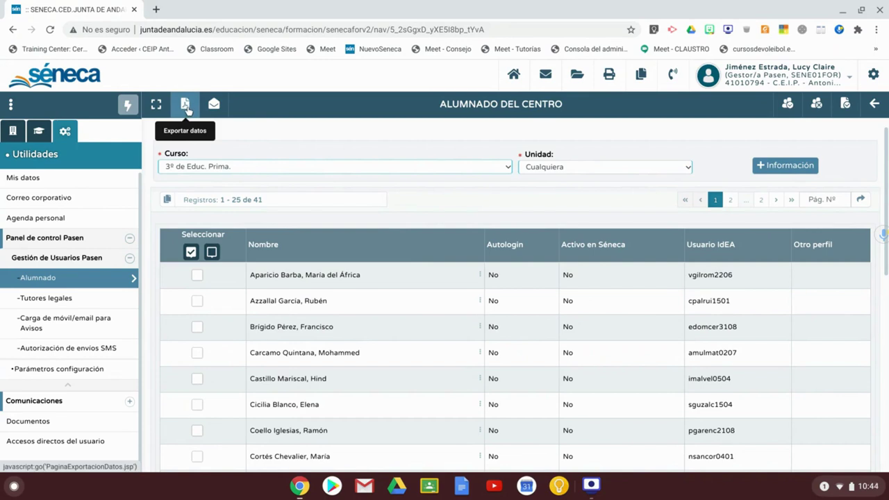
# - Start a data export of the student list in Hoja Microsoft Excel format and enter the captcha text
pyautogui.click(186, 108)
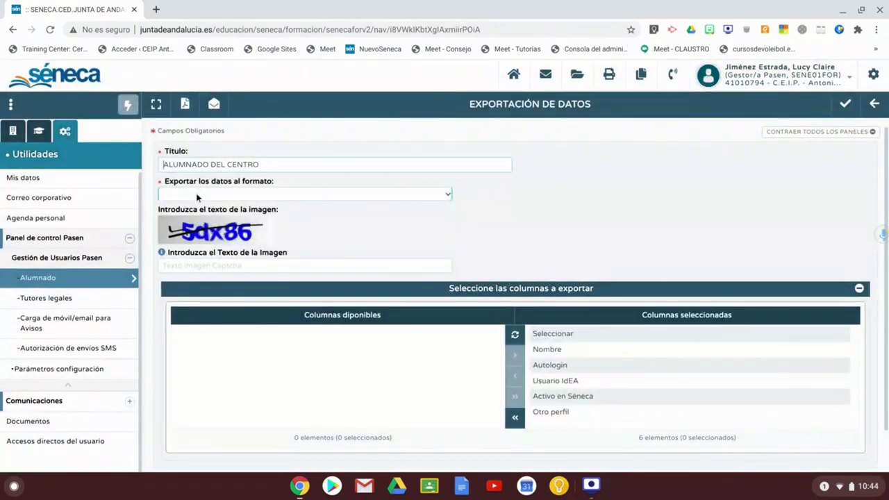
pyautogui.click(197, 195)
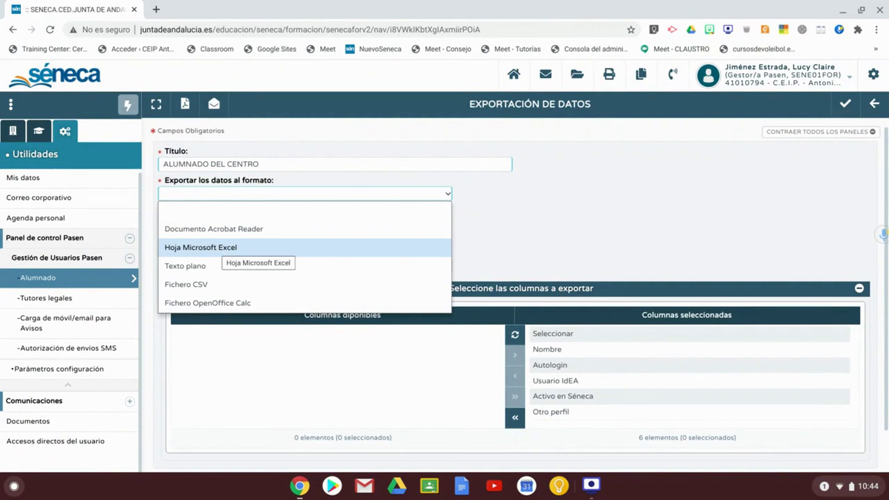
pyautogui.click(212, 248)
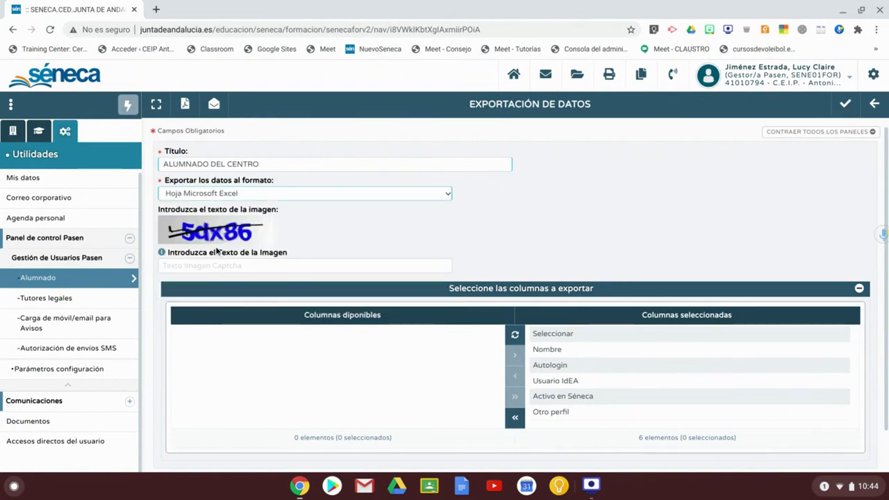
pyautogui.click(204, 271)
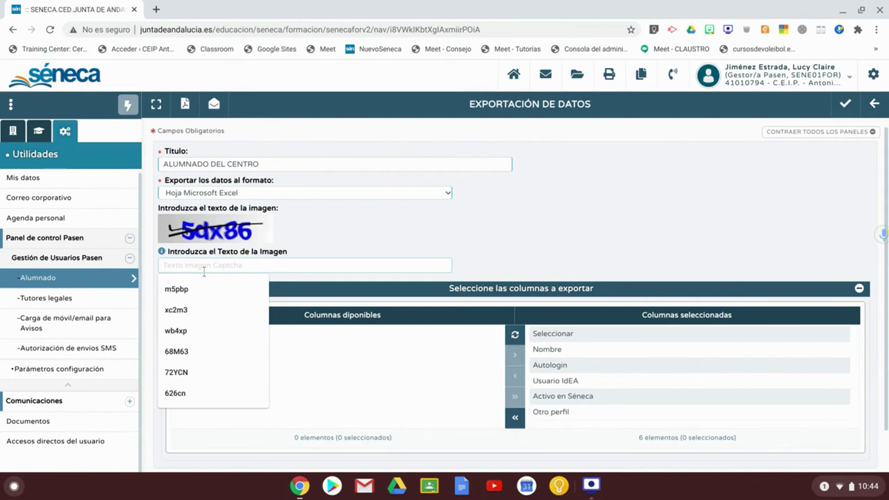
pyautogui.write('5')
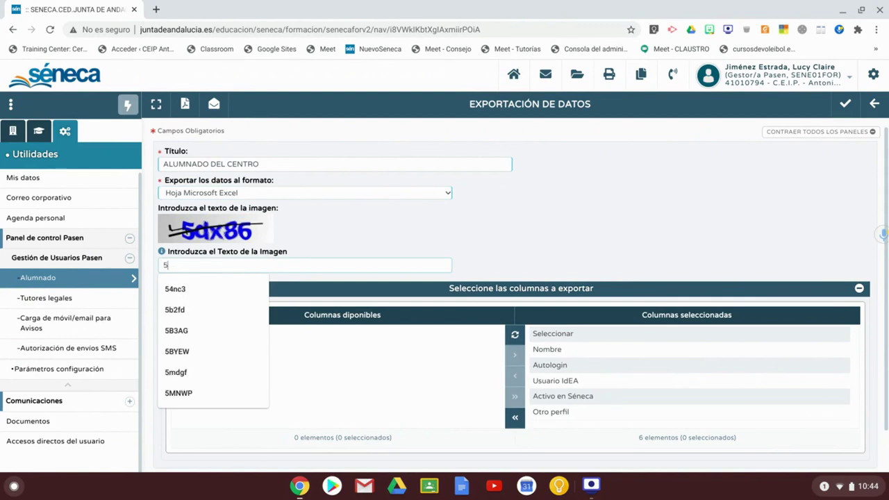
pyautogui.write('dx86')
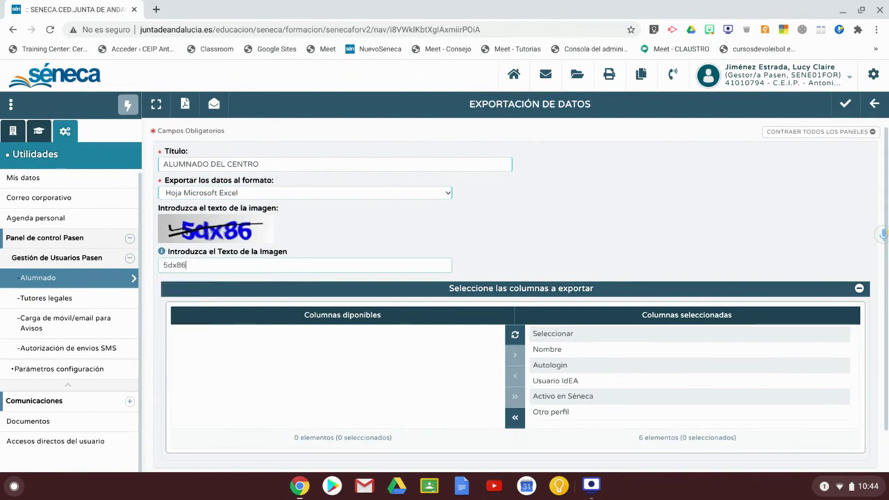
# - Restrict the exported columns to Nombre and Usuario IdEA and export the file
pyautogui.click(515, 417)
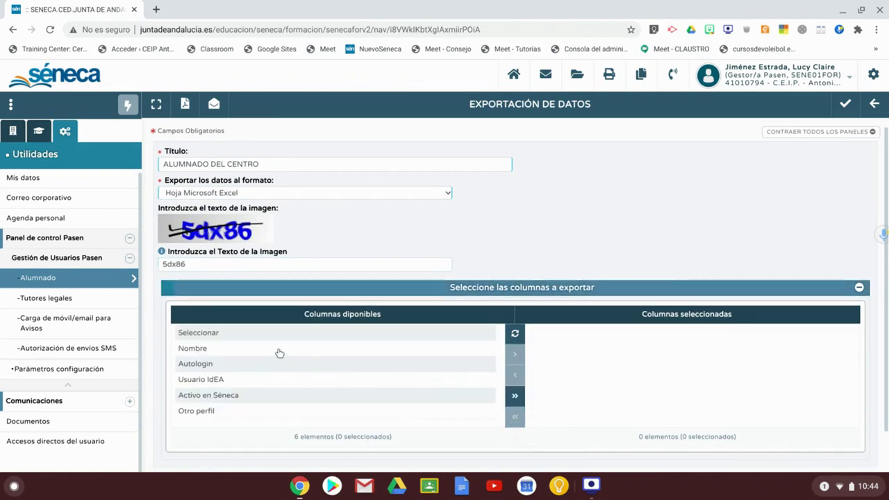
pyautogui.click(278, 353)
pyautogui.click(514, 354)
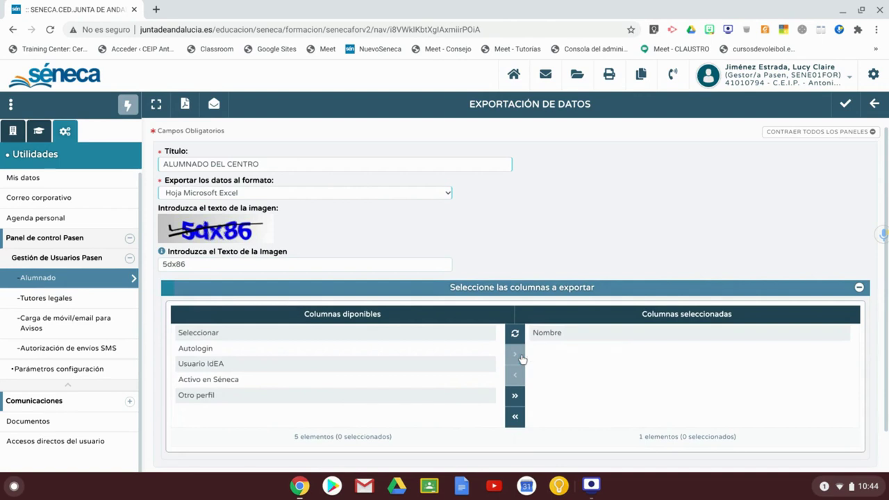
pyautogui.click(241, 368)
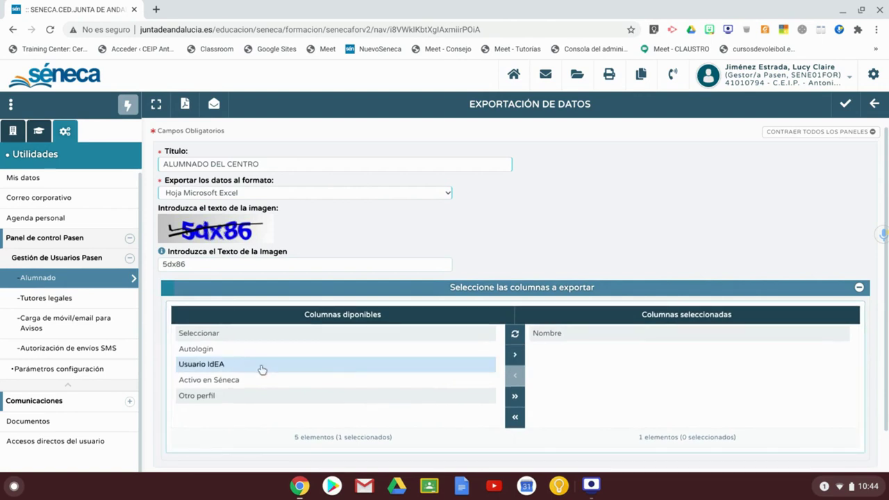
pyautogui.click(512, 359)
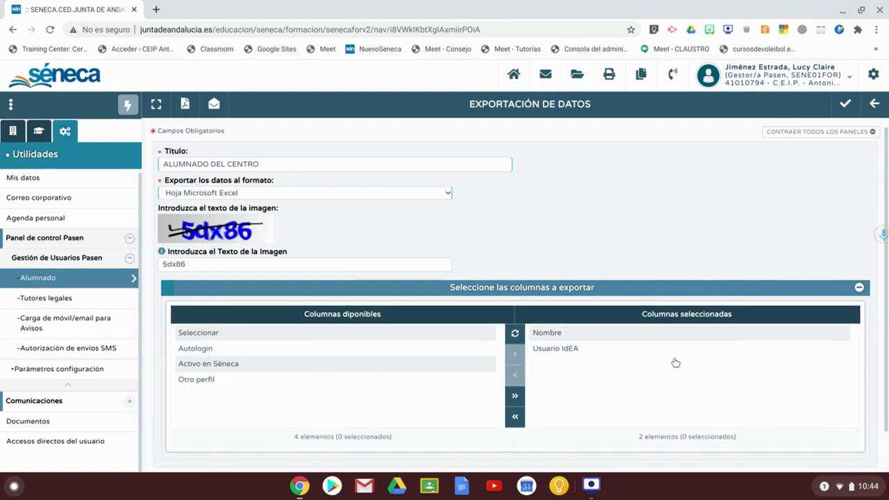
pyautogui.click(848, 105)
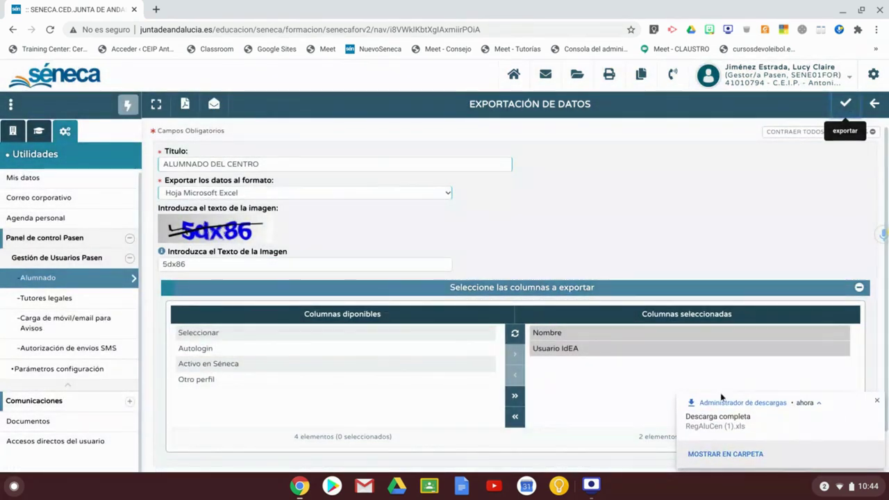
# - Open the downloaded RegAluCen (1).xls and copy its student rows A6:B45 into the MODELO IDEA sheet of Modelo Users, starting at A10
pyautogui.click(733, 429)
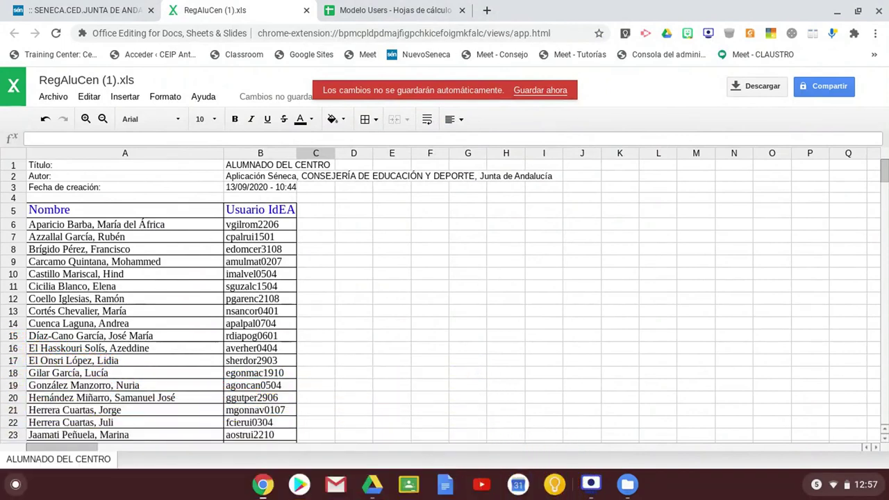
pyautogui.moveTo(195, 224); pyautogui.dragTo(252, 237)
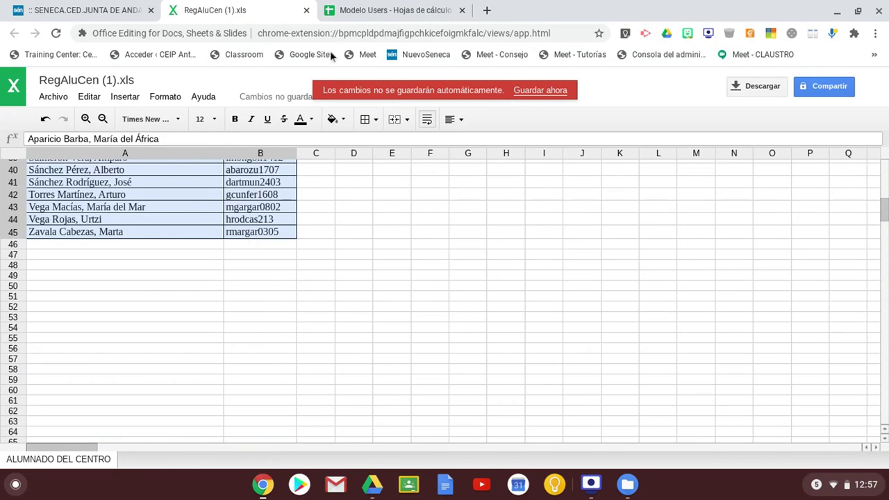
pyautogui.click(349, 12)
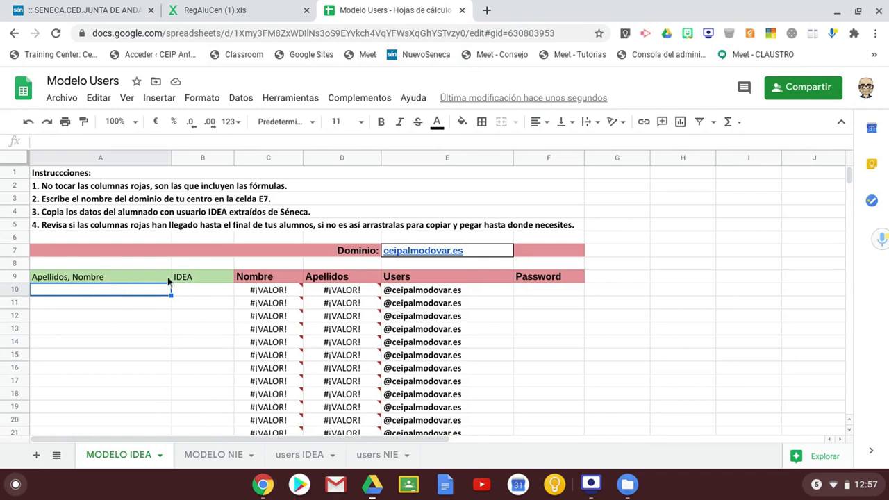
pyautogui.hotkey('ctrl', 'v')
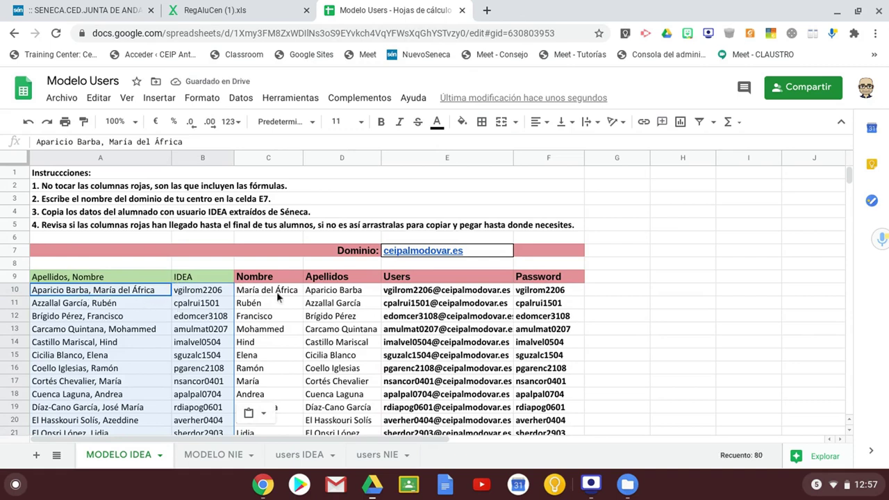
# - Set the Dominio in cell E7 of the MODELO IDEA sheet to prueba.es
pyautogui.click(466, 288)
pyautogui.click(465, 252)
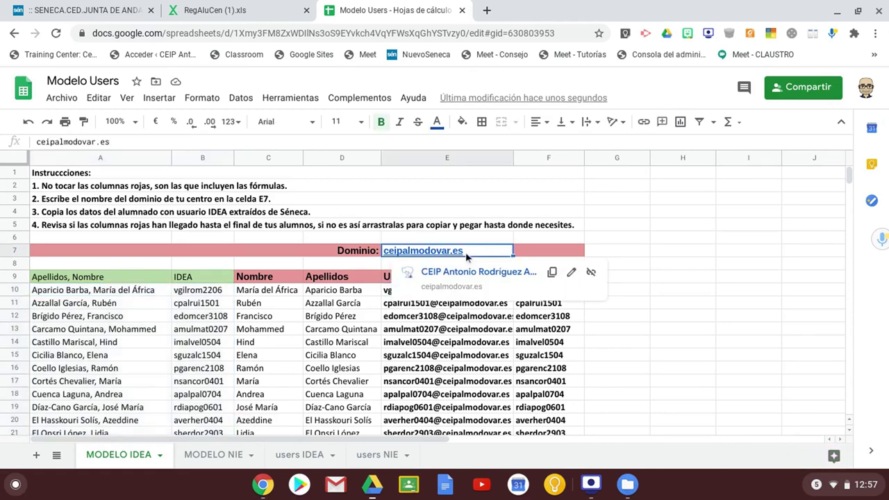
pyautogui.write('prueba')
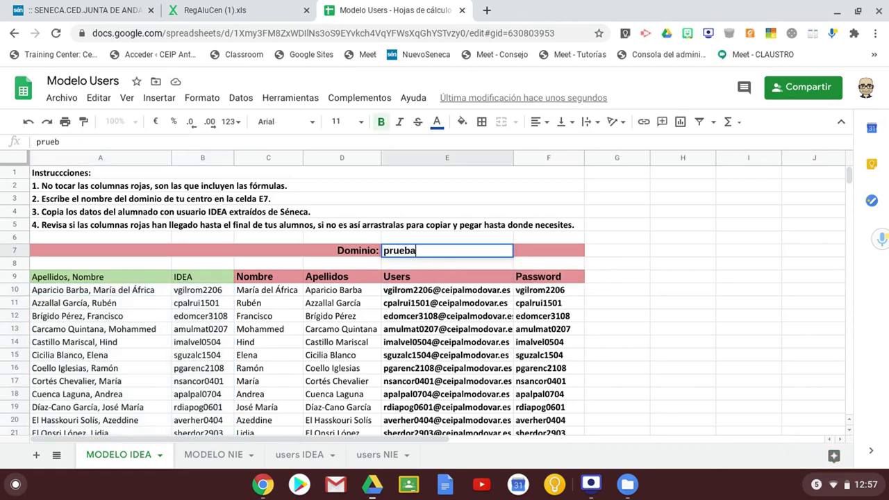
pyautogui.write('.es')
pyautogui.press('Return')
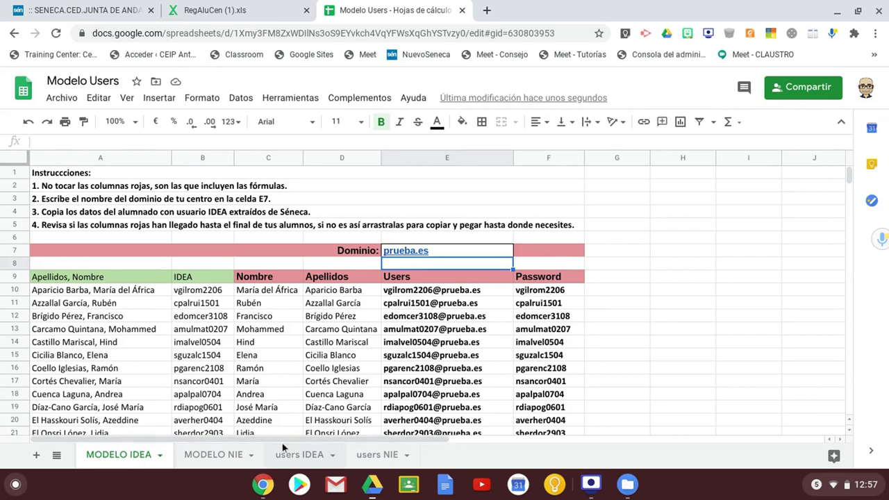
# - On the users IDEA sheet, change the first student's Org Unit Path in F2 to /Alumnado
pyautogui.click(290, 458)
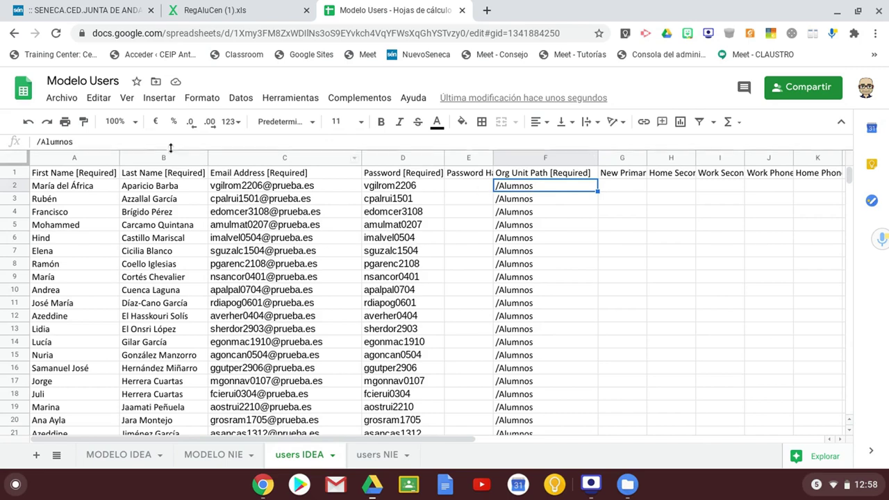
pyautogui.click(123, 144)
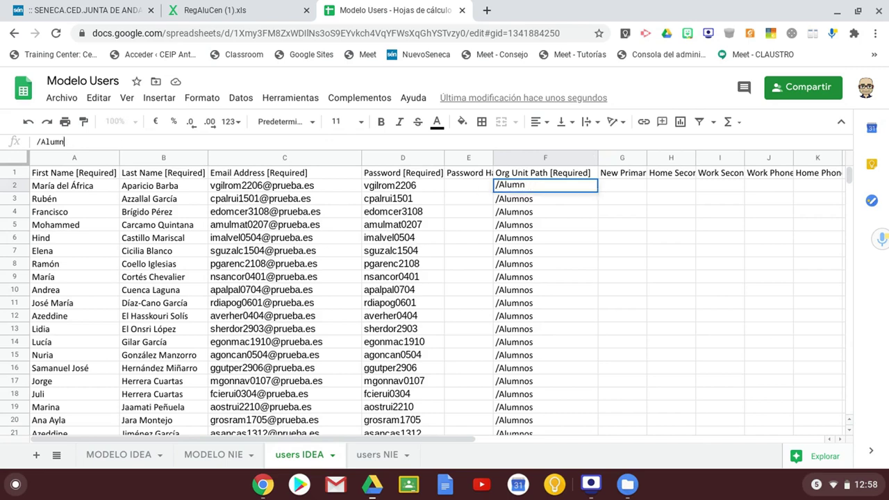
pyautogui.write('do')
pyautogui.press('Return')
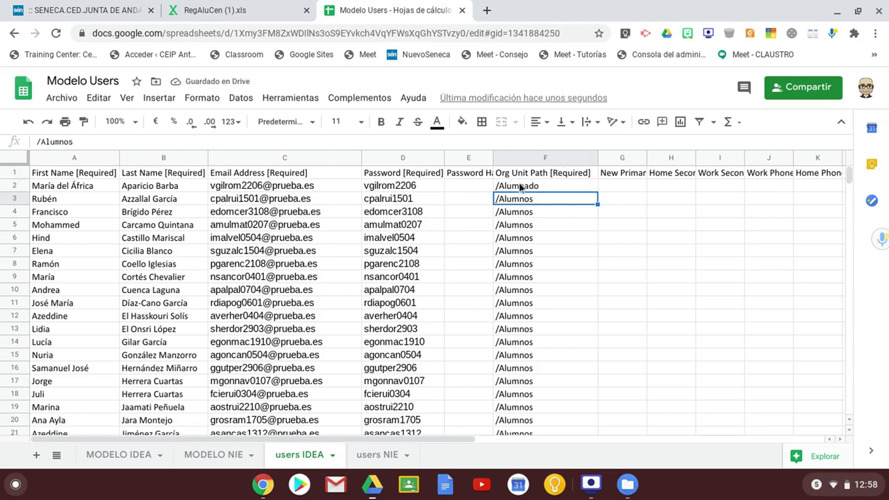
# - Set the second student's Org Unit Path in F3 to just the root path /
pyautogui.click(42, 141)
pyautogui.moveTo(42, 142); pyautogui.dragTo(83, 149)
pyautogui.press('BackSpace')
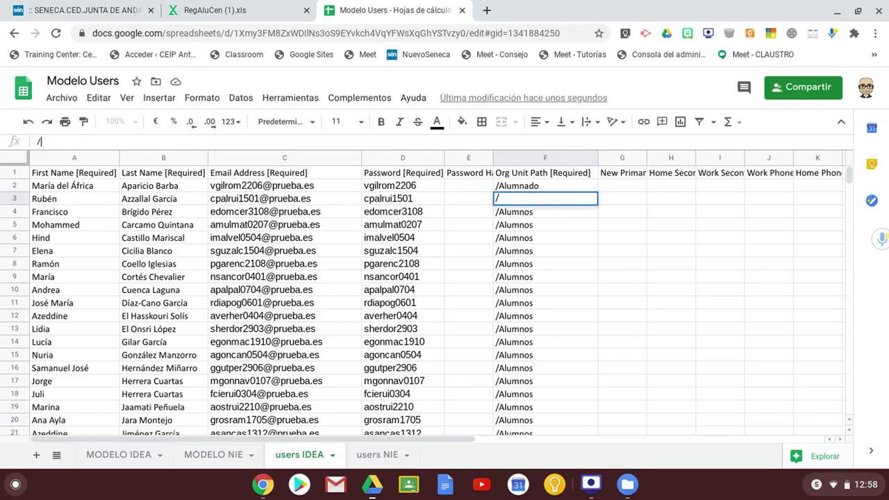
pyautogui.press('Return')
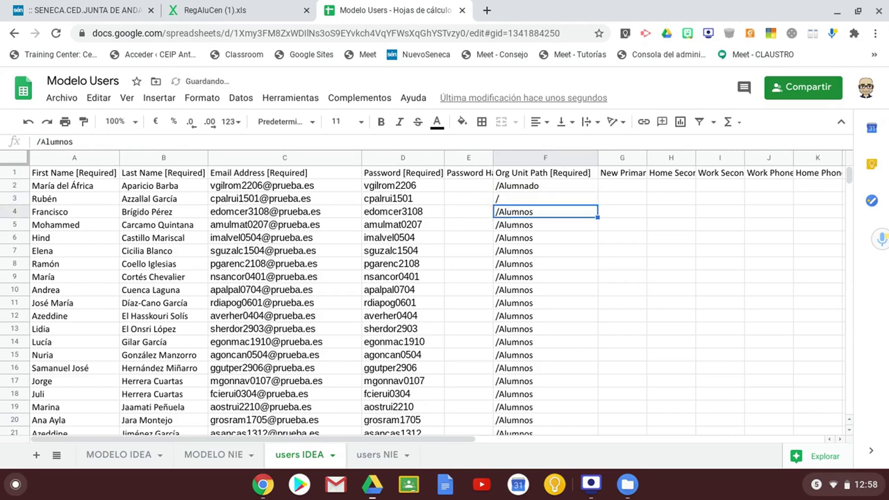
# - Undo the root-path entry in F3 and fill /Alumnado from F2 down the Org Unit Path column through row 41
pyautogui.hotkey('ctrl', 'z')
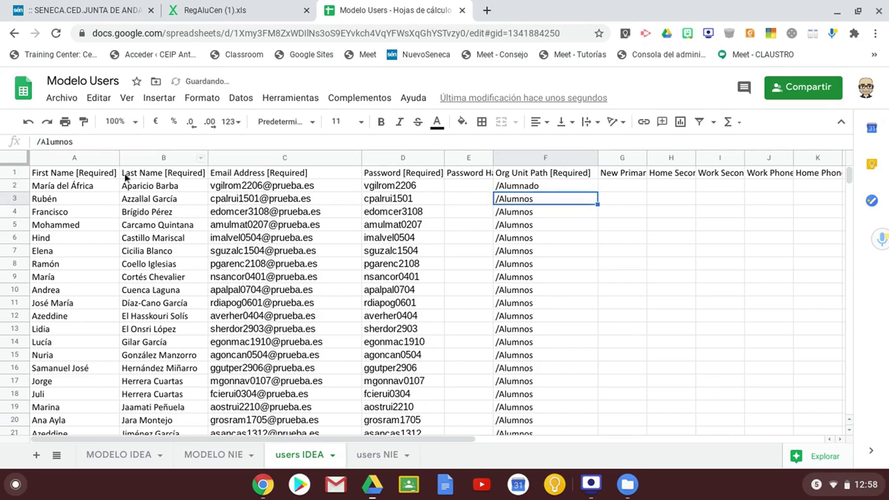
pyautogui.click(520, 191)
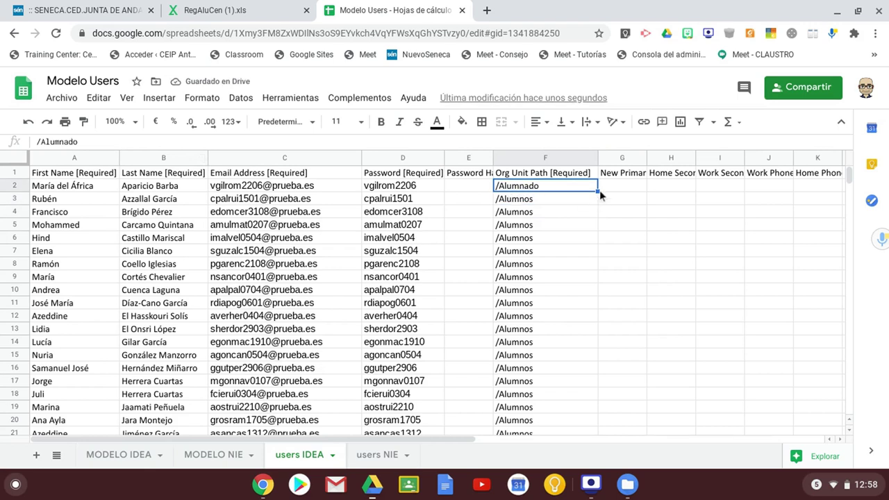
pyautogui.moveTo(597, 191); pyautogui.dragTo(555, 271)
pyautogui.scroll(11, 565, 304)
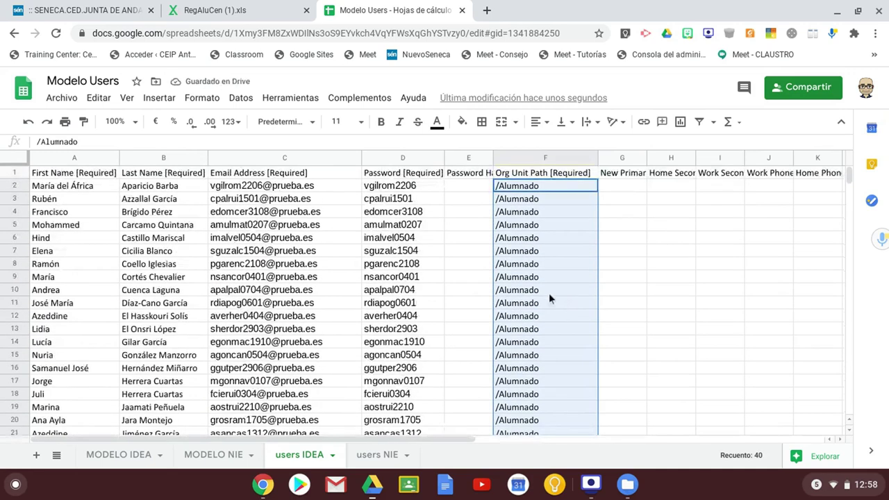
# - Examine the Change Password at Next Sign-In column X and the first student's Password cell D2 on the users IDEA sheet
pyautogui.hscroll(5, 549, 299)
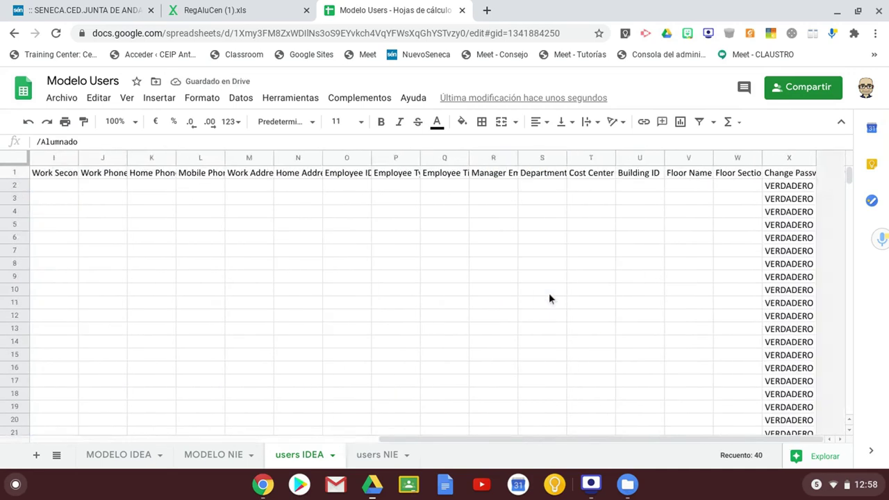
pyautogui.click(779, 188)
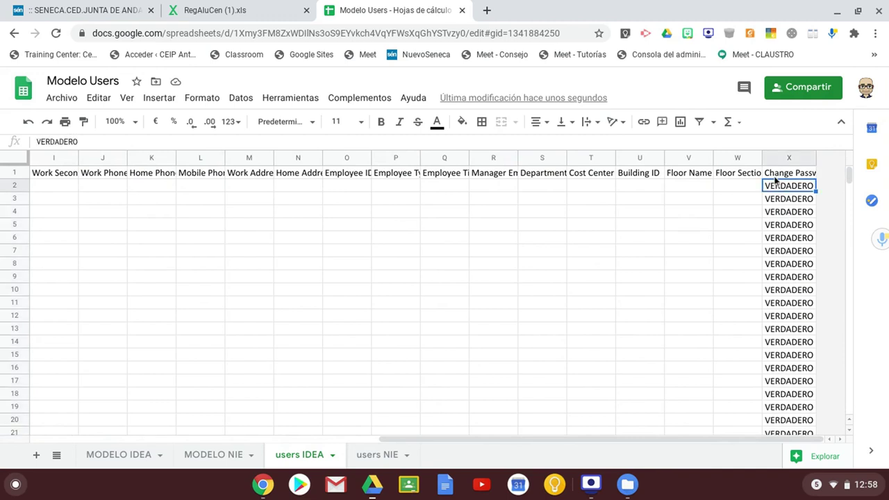
pyautogui.click(775, 177)
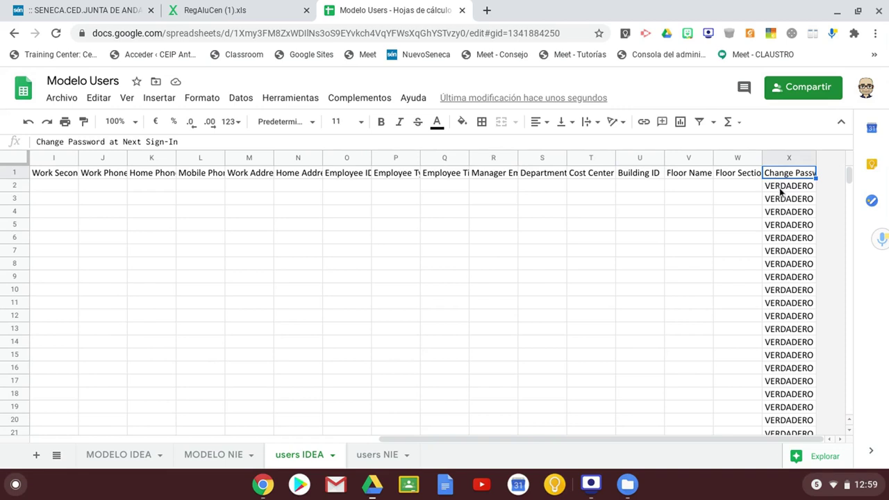
pyautogui.click(780, 190)
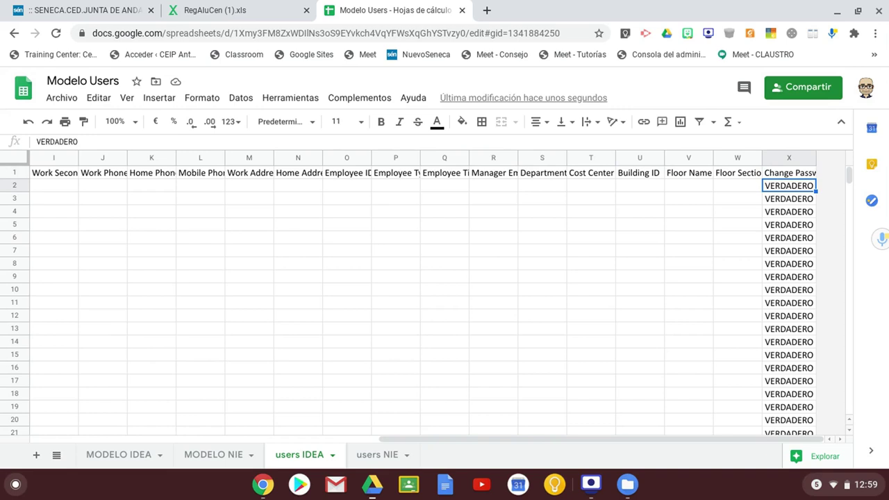
pyautogui.hscroll(-10, 506, 244)
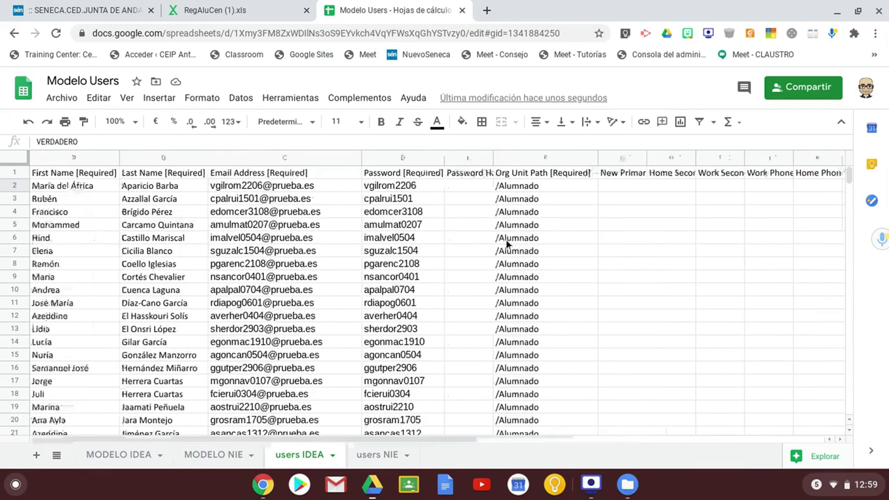
pyautogui.click(391, 189)
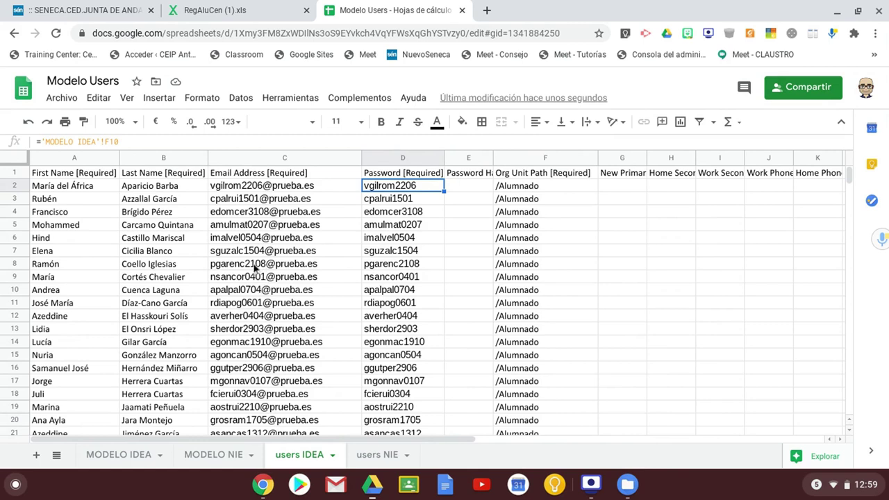
# - Clear the contents of rows 42 to 113 below the last student on the users IDEA sheet
pyautogui.scroll(-5, 255, 267)
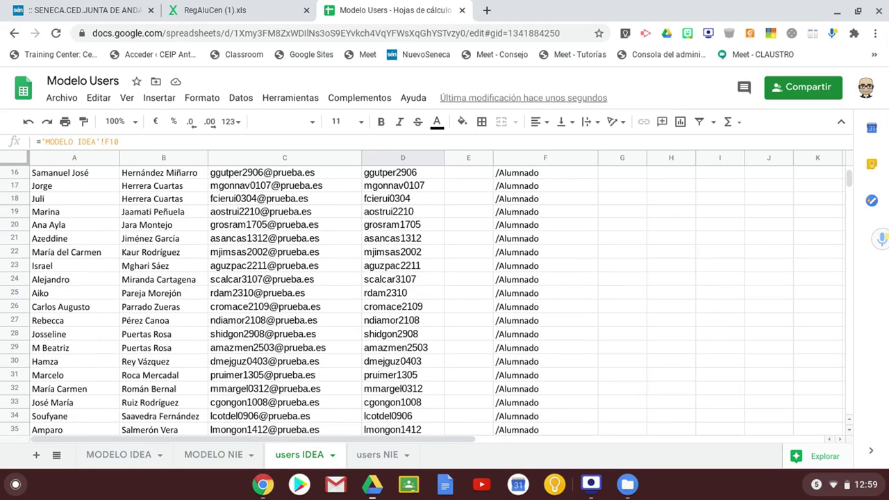
pyautogui.scroll(-5, 518, 248)
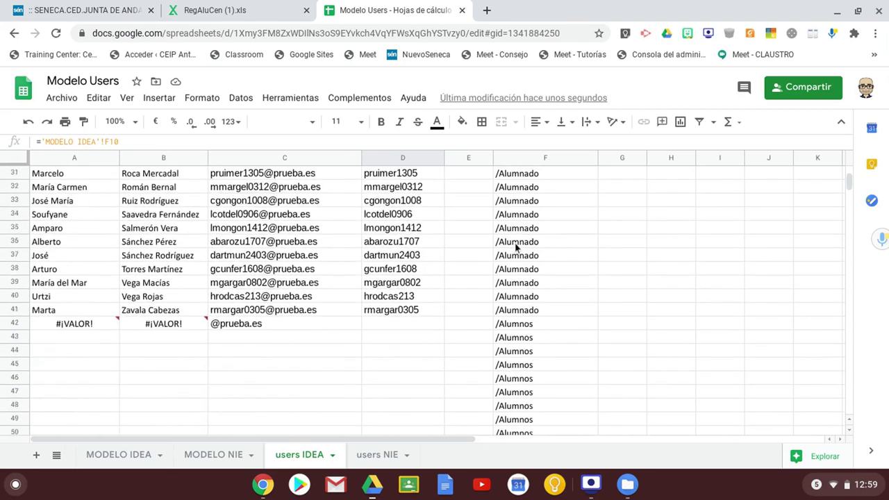
pyautogui.scroll(-9, 516, 247)
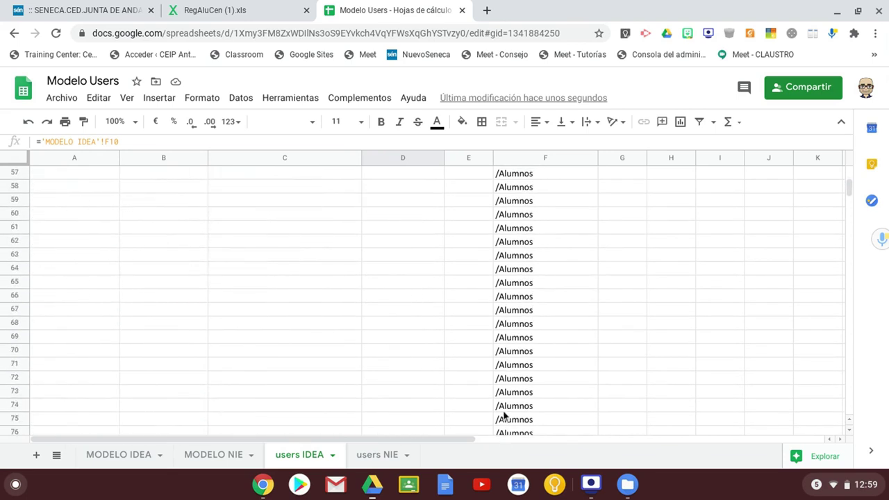
pyautogui.scroll(6, 511, 362)
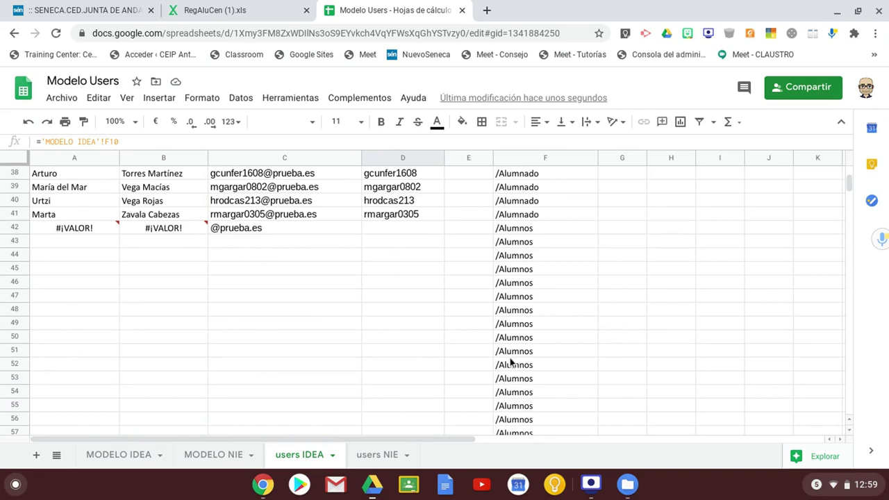
pyautogui.click(15, 230)
pyautogui.moveTo(15, 235); pyautogui.dragTo(3, 490)
pyautogui.press('Delete')
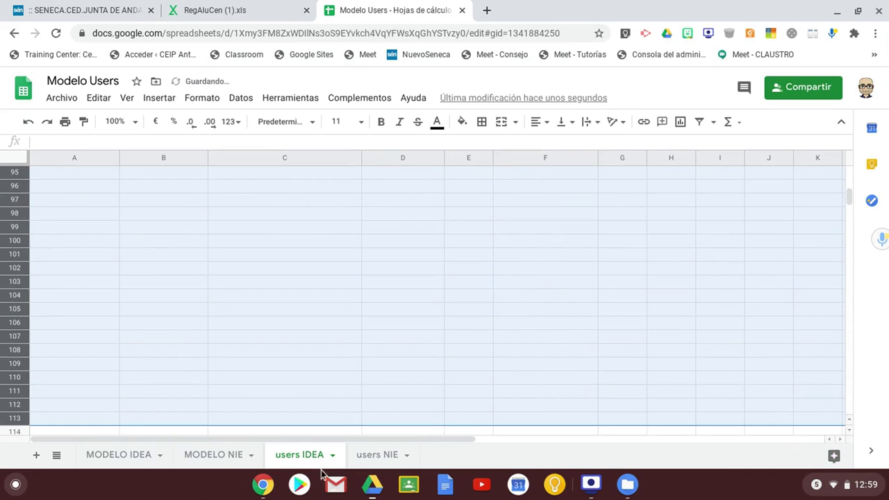
pyautogui.scroll(9, 613, 336)
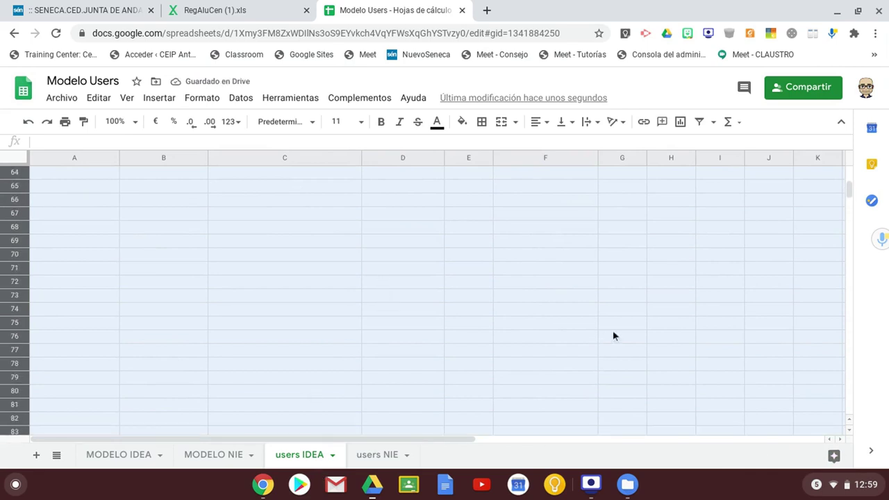
pyautogui.scroll(3, 448, 282)
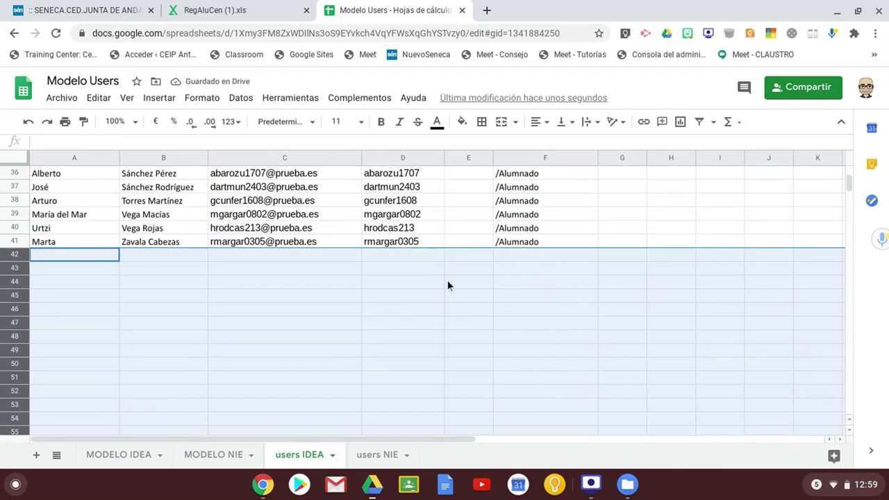
pyautogui.click(432, 325)
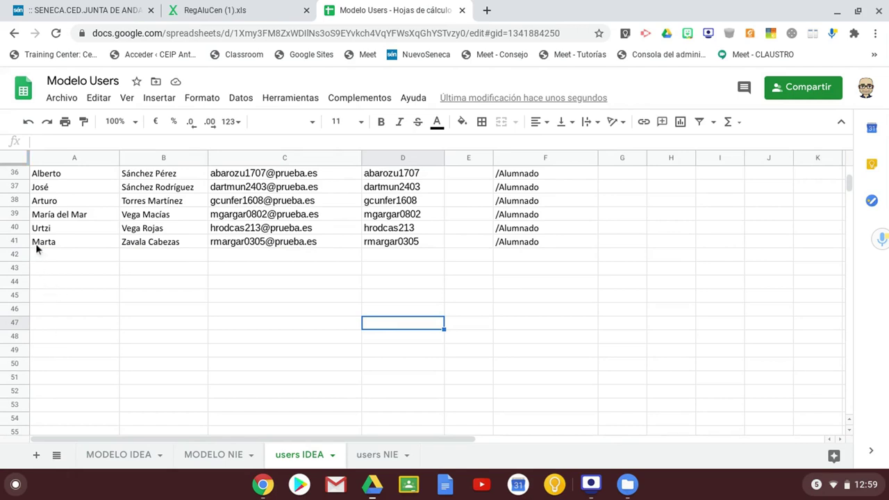
# - Download the current users IDEA sheet as comma-separated values (.csv)
pyautogui.scroll(7, 42, 248)
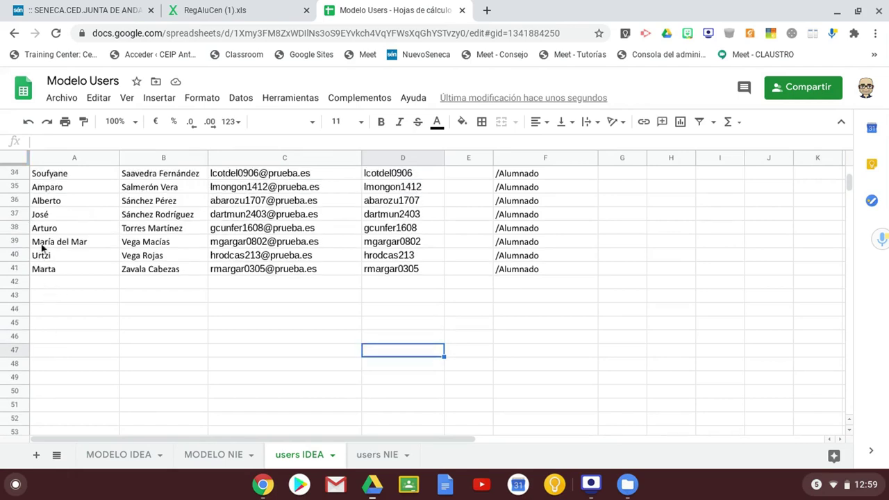
pyautogui.scroll(-3, 292, 299)
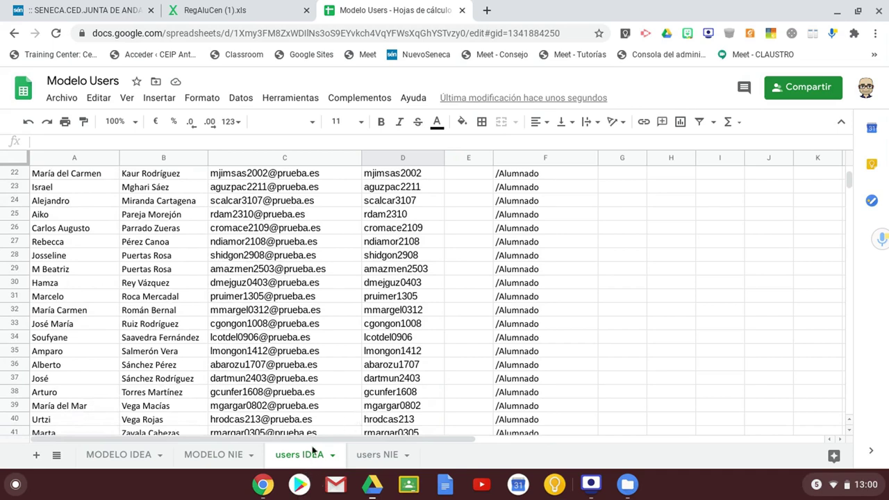
pyautogui.click(64, 101)
pyautogui.moveTo(166, 270)
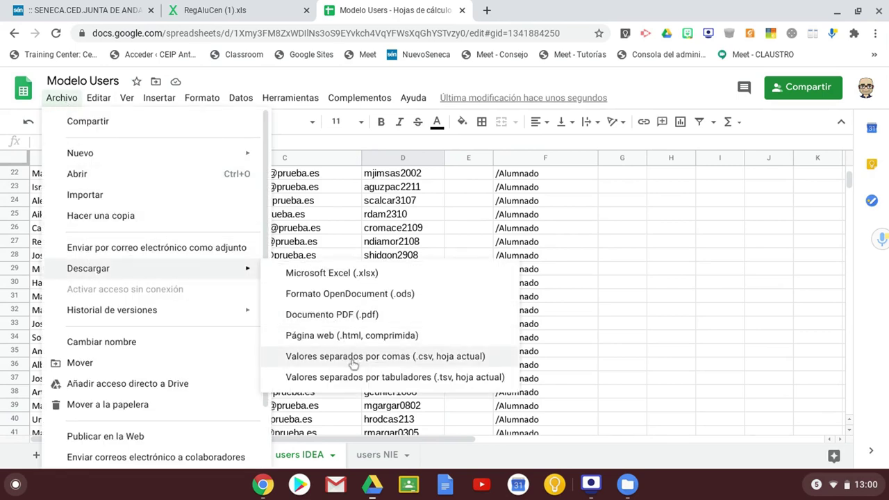
pyautogui.click(428, 356)
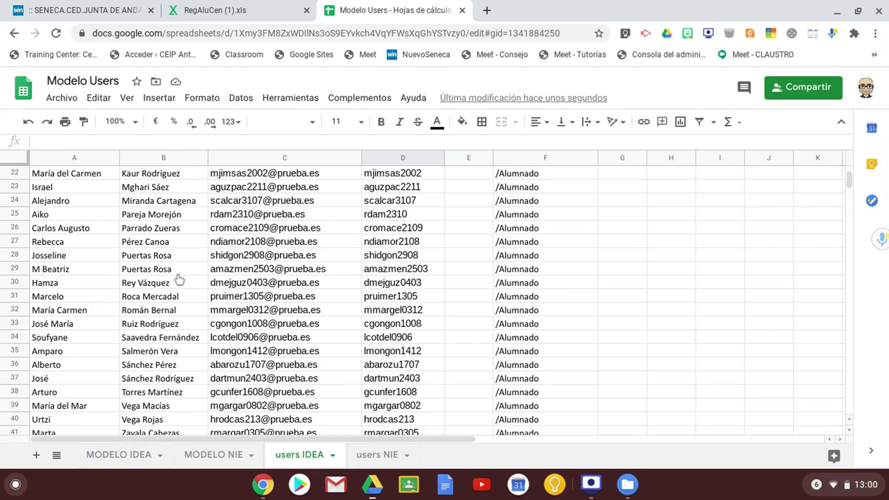
# - Look at the first student's Usuario IdEA in cell B6 of RegAluCen (1).xls, and return to Modelo Users
pyautogui.click(205, 11)
pyautogui.scroll(13, 229, 303)
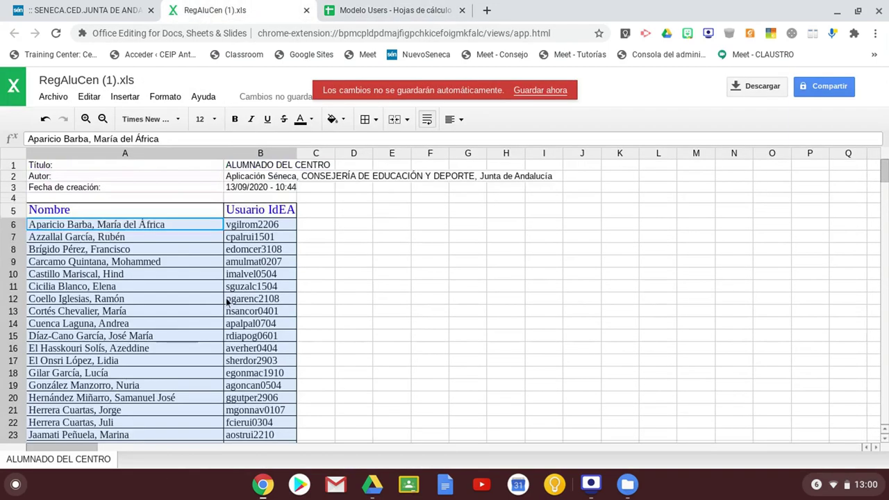
pyautogui.click(270, 226)
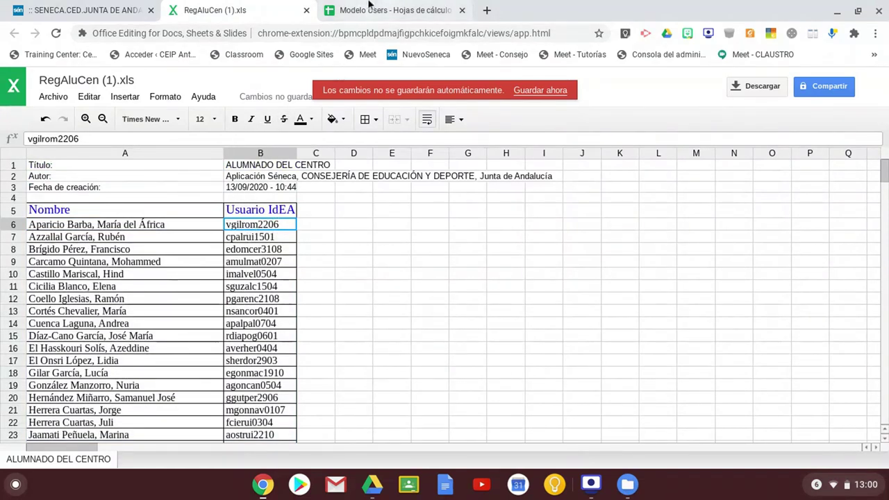
pyautogui.click(378, 11)
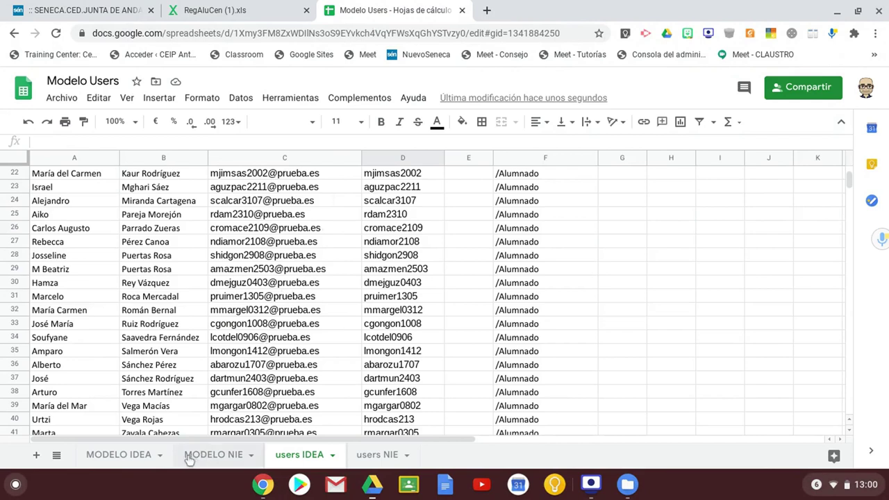
# - Examine the Nombre, Apellidos, Users and Password formulas in row 10 of the MODELO NIE sheet and the NIE/DNI values in B10:B16
pyautogui.click(214, 455)
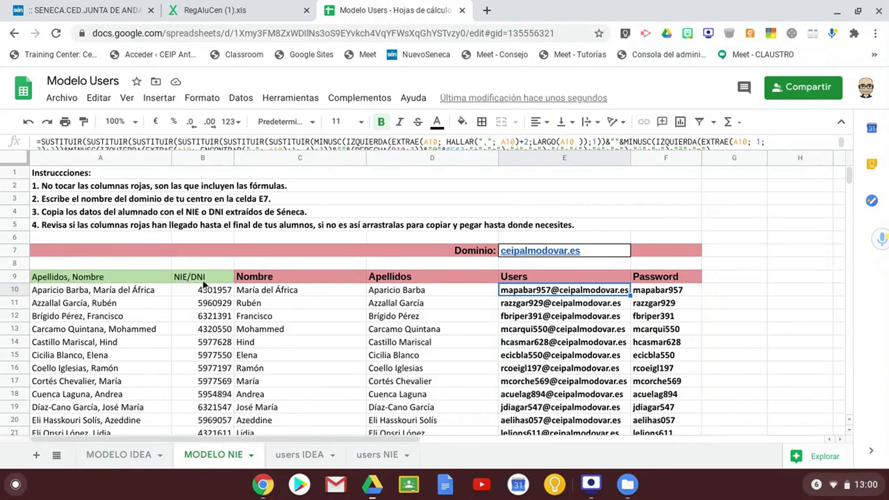
pyautogui.click(269, 290)
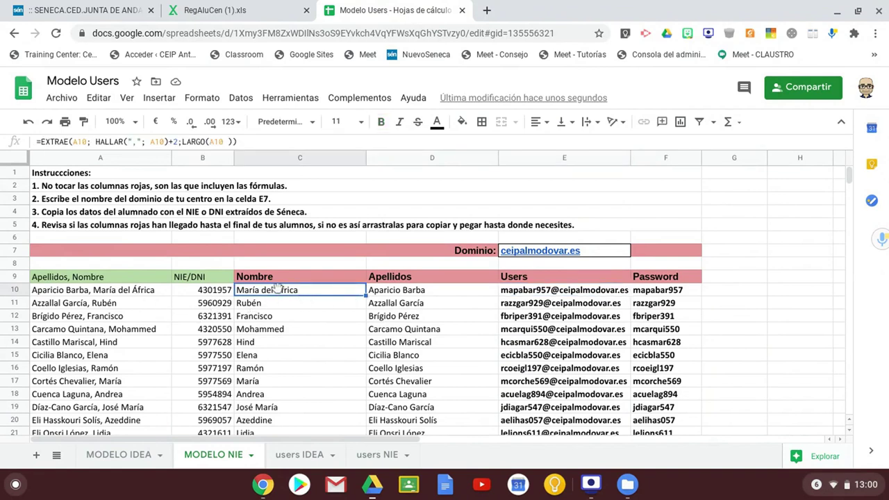
pyautogui.click(396, 294)
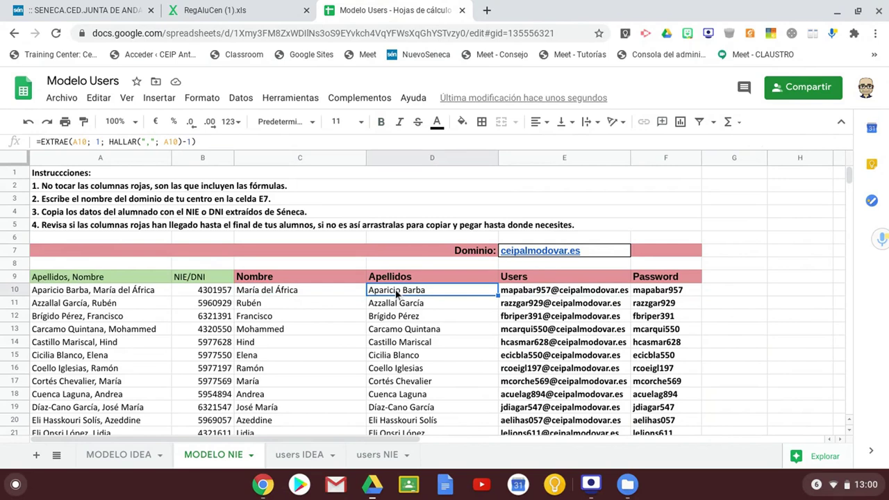
pyautogui.click(522, 292)
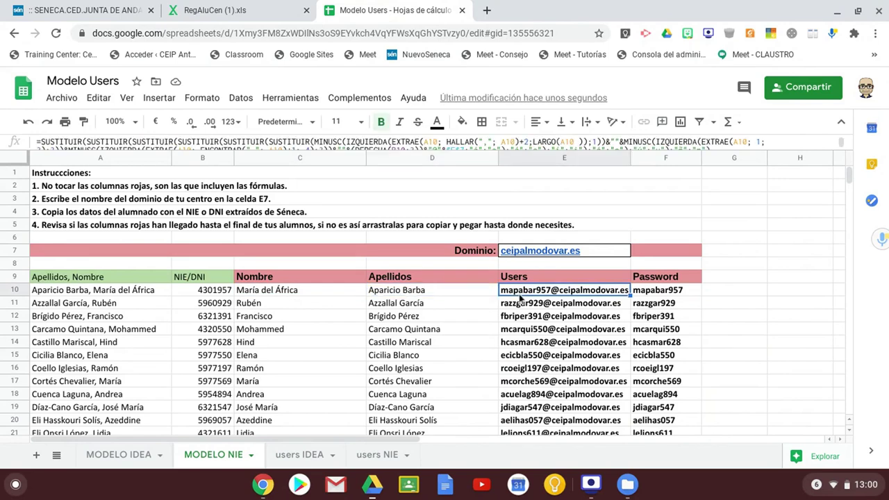
pyautogui.click(654, 293)
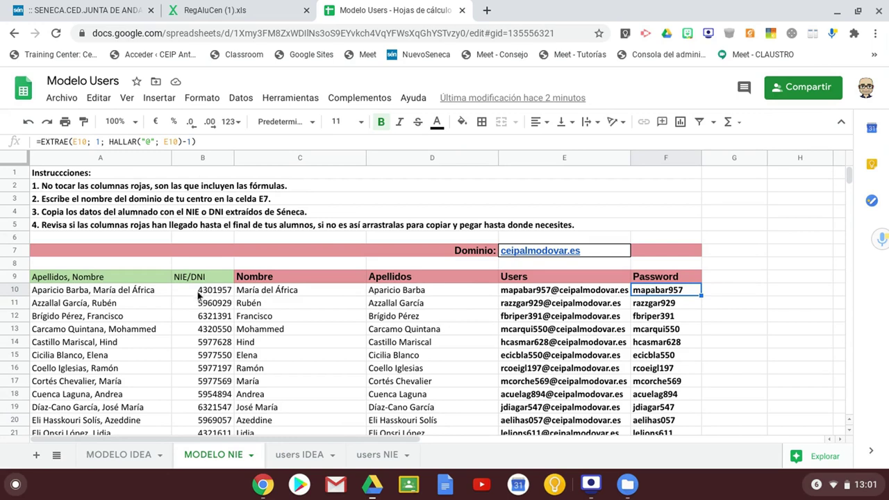
pyautogui.moveTo(198, 292); pyautogui.dragTo(190, 368)
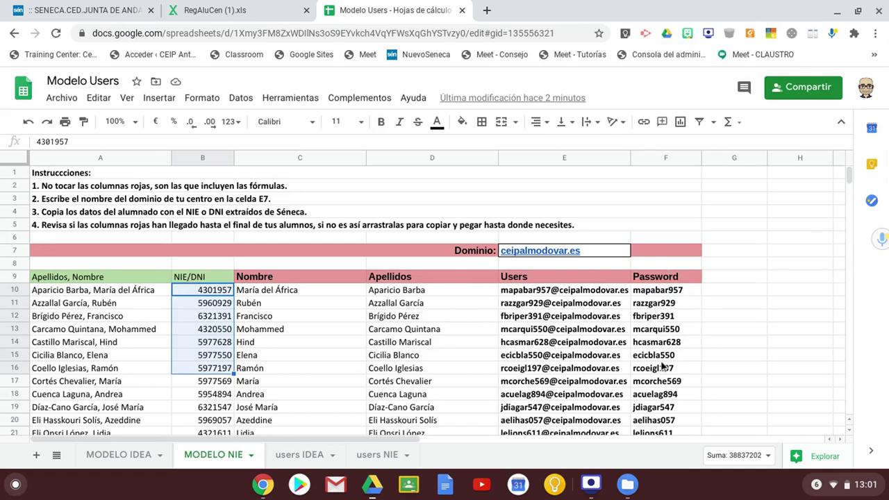
# - On the users NIE sheet, clear the leftover rows from row 43 downward, below the last student
pyautogui.click(373, 460)
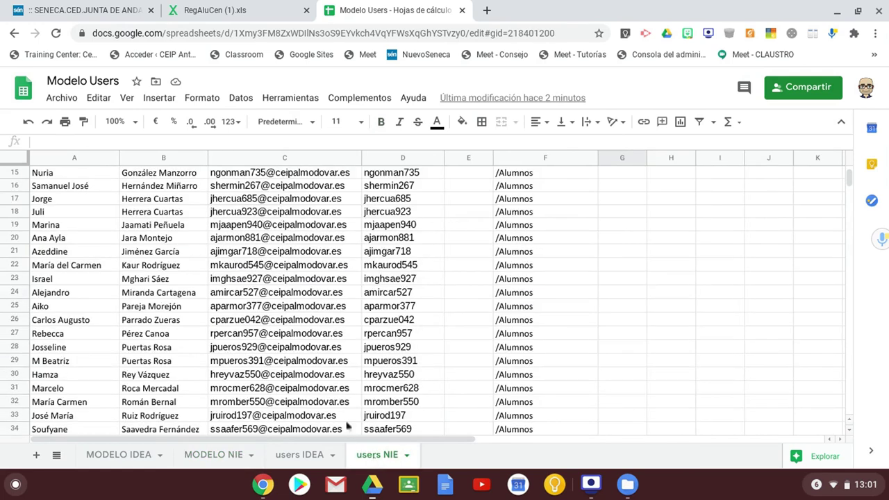
pyautogui.scroll(5, 299, 309)
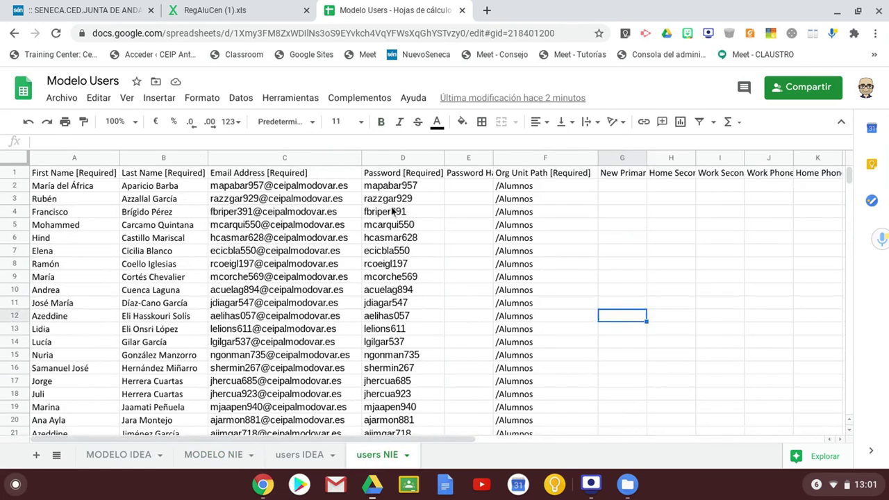
pyautogui.scroll(-10, 362, 245)
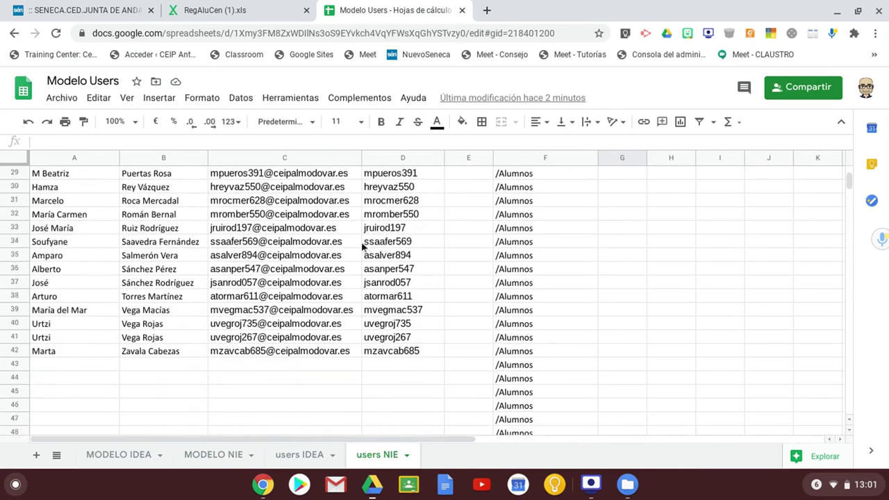
pyautogui.moveTo(12, 283); pyautogui.dragTo(13, 434)
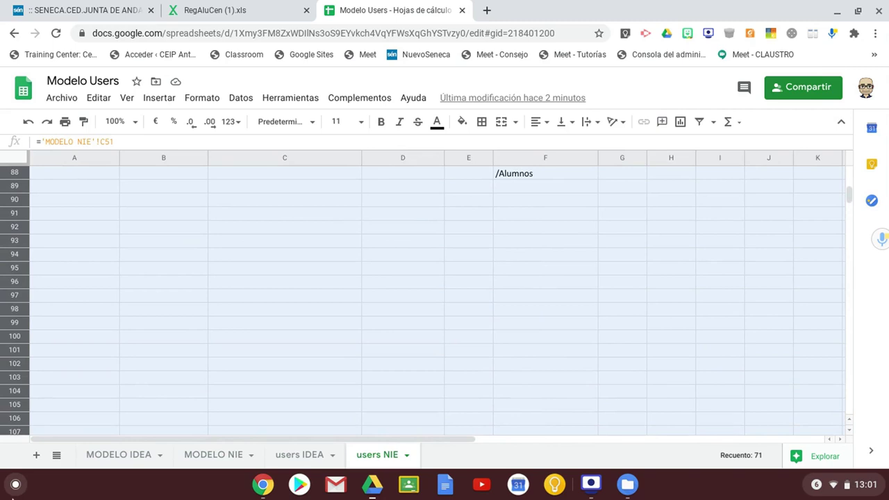
pyautogui.press('Delete')
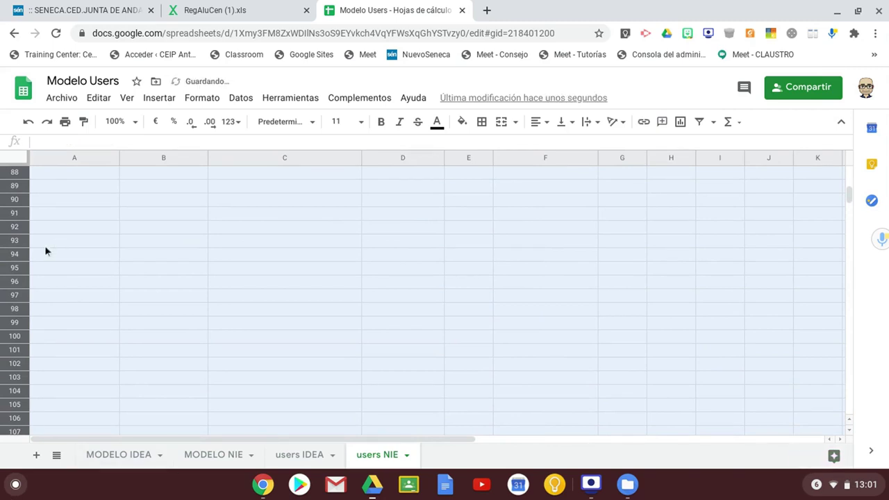
# - Download the current users NIE sheet as comma-separated values (.csv)
pyautogui.click(62, 98)
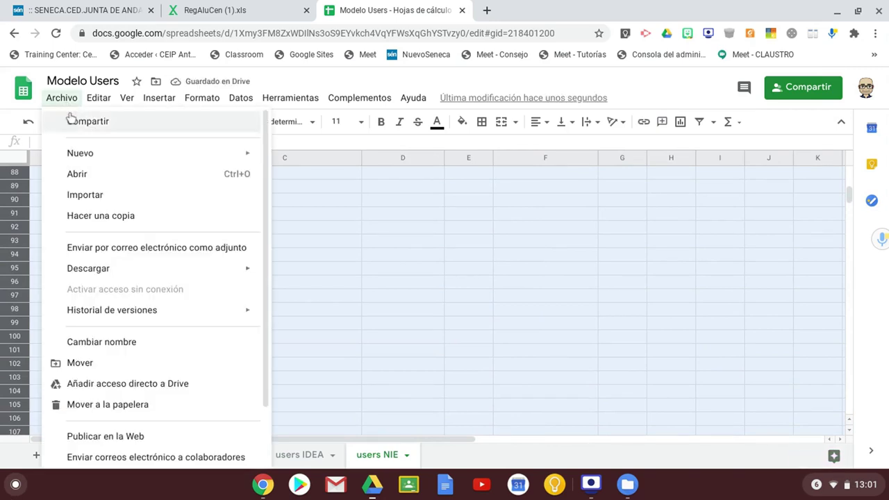
pyautogui.moveTo(88, 274)
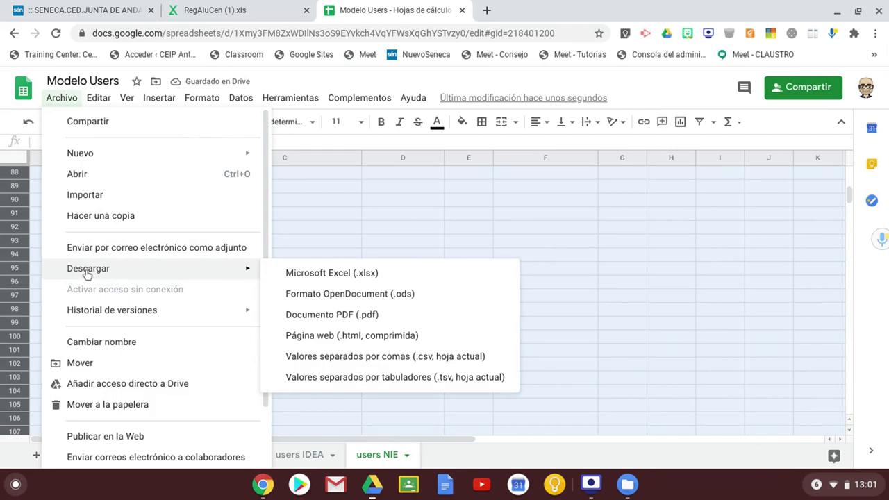
pyautogui.click(335, 358)
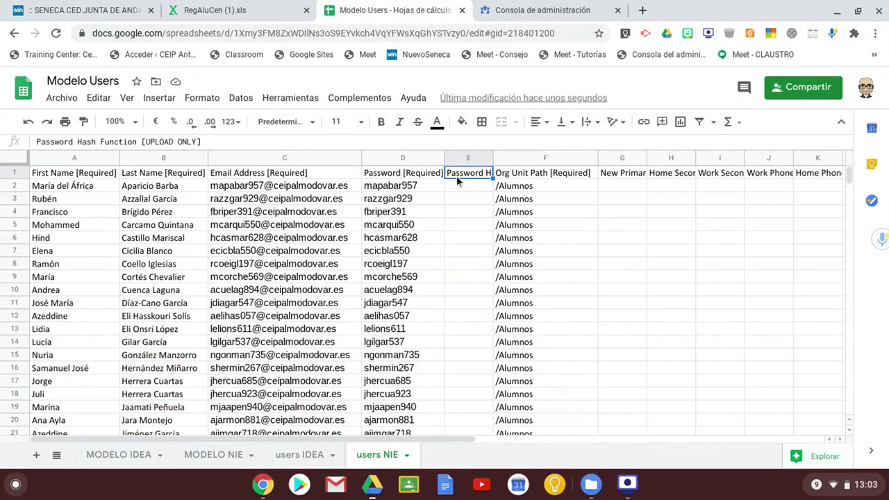
# - Switch to the Google Admin console and open the bulk user update (Actualizar usuarios en bloque) from the Usuarios list
pyautogui.click(517, 11)
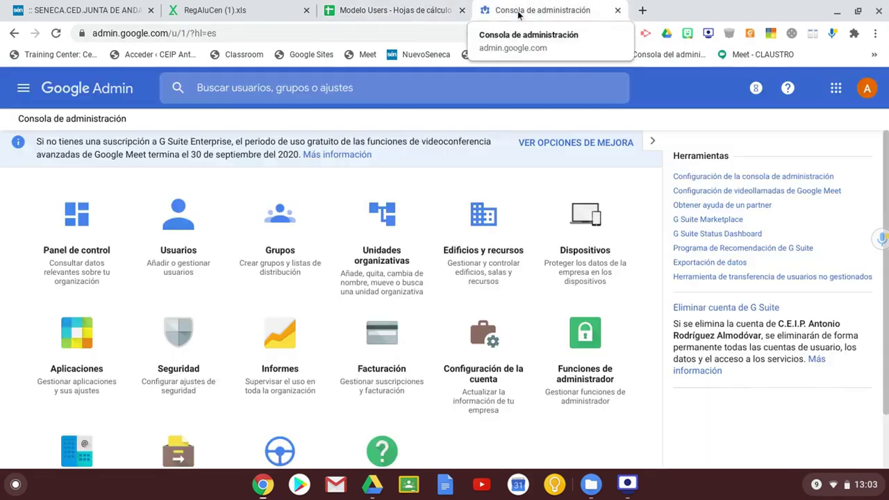
pyautogui.click(837, 94)
pyautogui.scroll(-3, 772, 194)
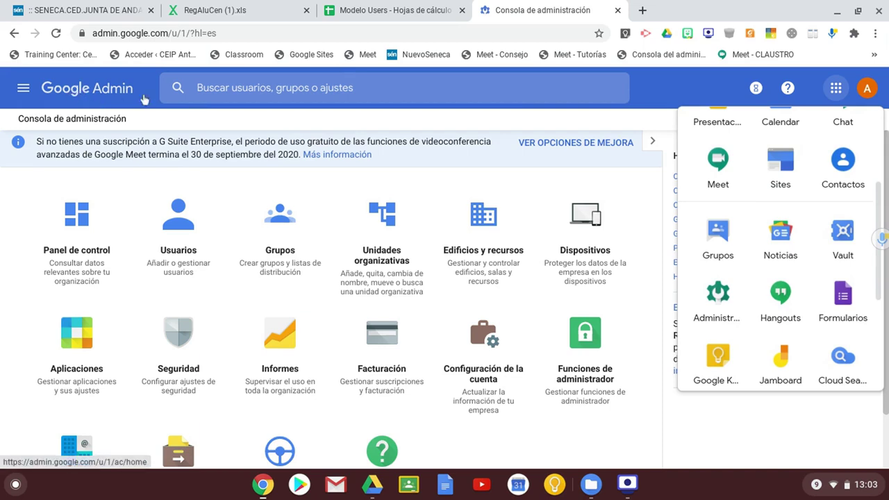
pyautogui.click(179, 244)
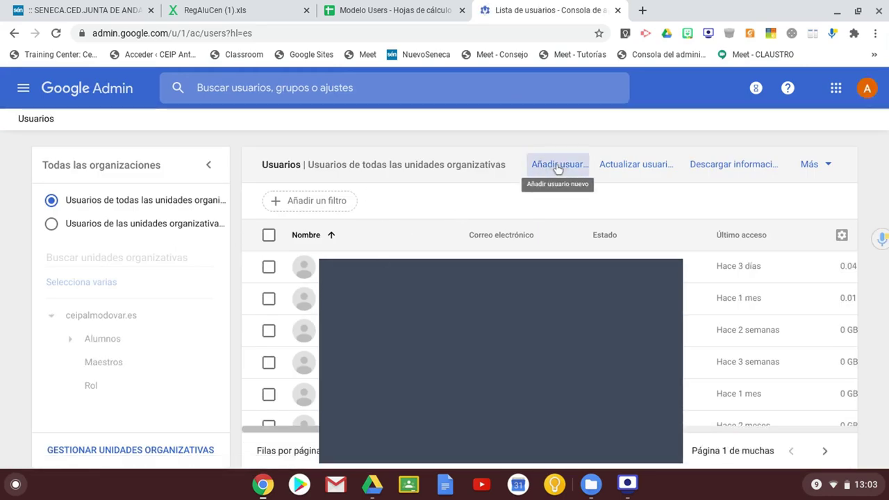
pyautogui.click(619, 169)
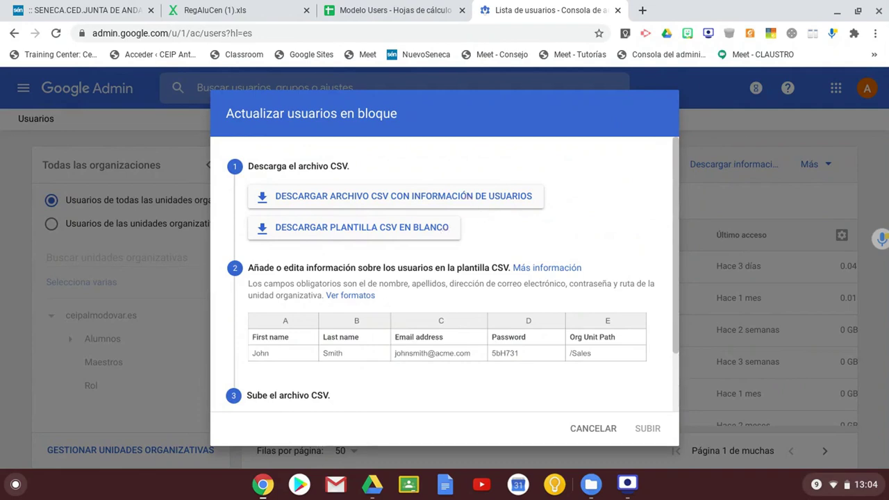
# - Attach Modelo Users - users IDEA (2).csv to the bulk user update and upload it
pyautogui.scroll(-2, 515, 227)
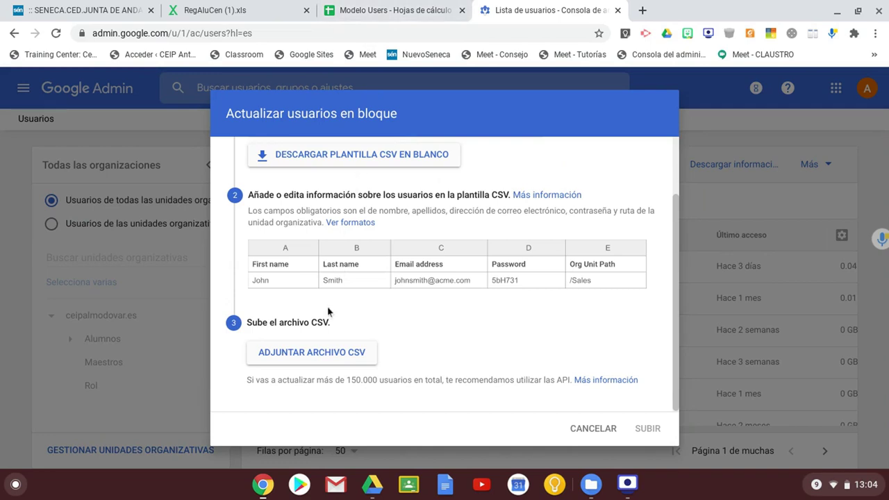
pyautogui.click(331, 362)
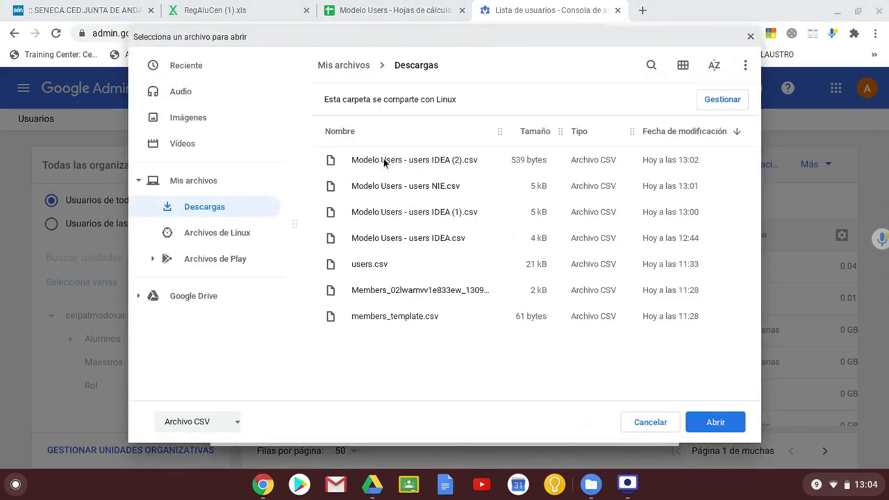
pyautogui.doubleClick(383, 161)
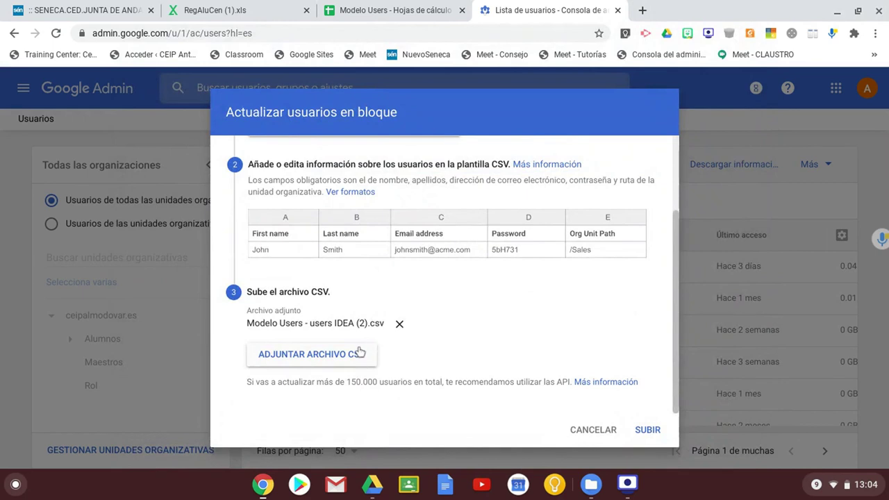
pyautogui.click(647, 430)
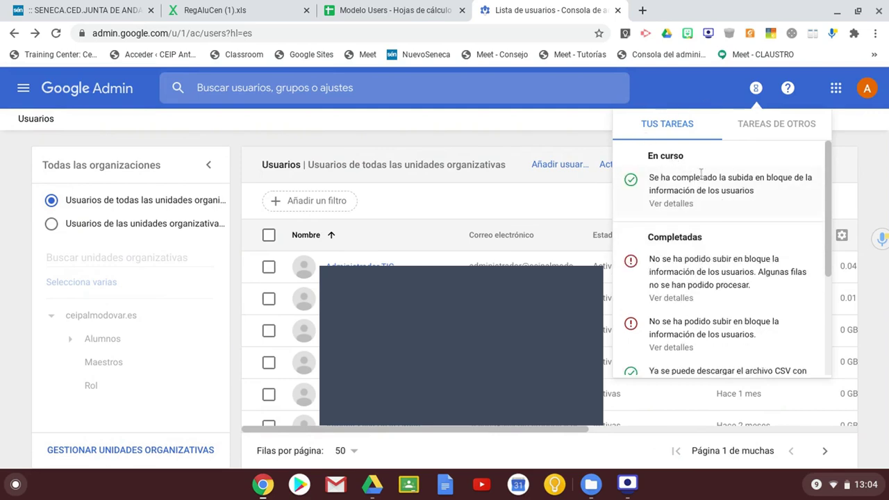
# - Check the details of the latest bulk user upload task, and close the task list to return to the user list
pyautogui.click(675, 206)
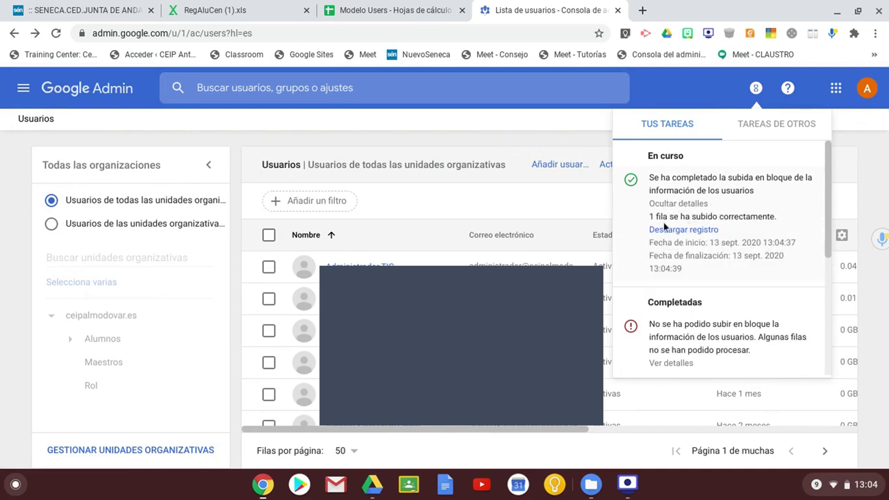
pyautogui.click(706, 91)
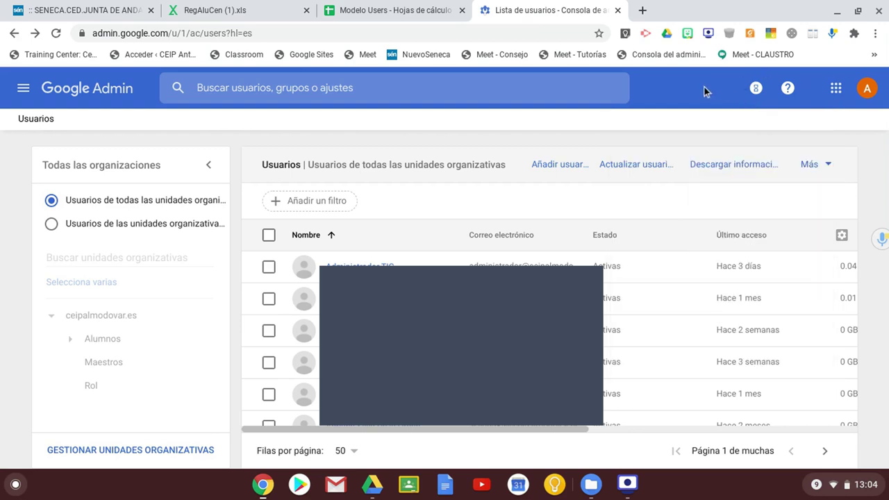
pyautogui.moveTo(434, 261)
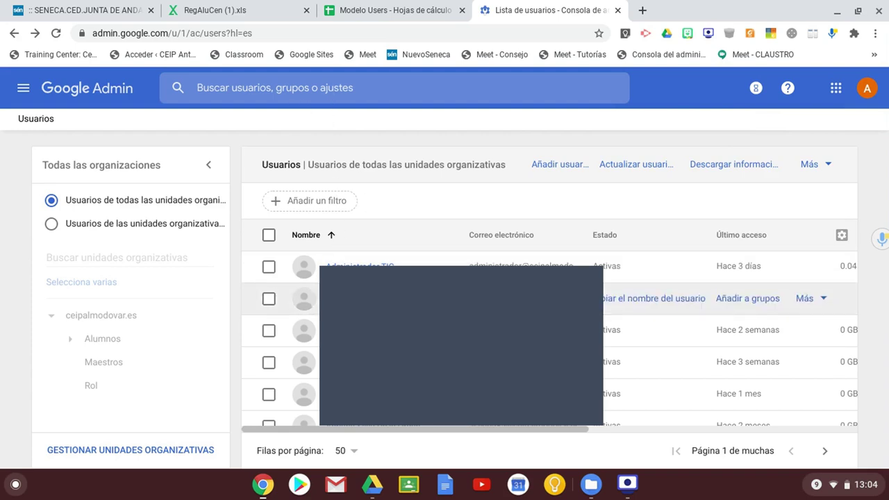
# - Compare the Org Unit Path column of the users NIE sheet with the Alumnos unit in Google Admin, and return to Modelo Users
pyautogui.click(387, 11)
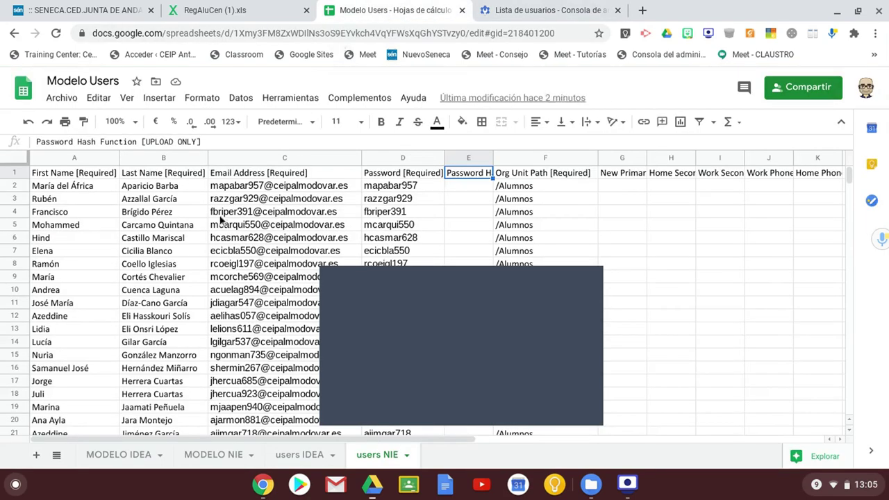
pyautogui.click(516, 13)
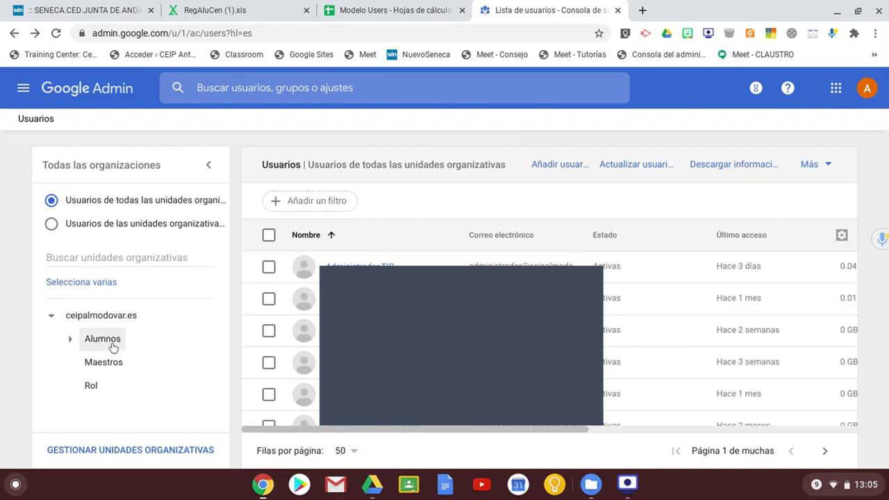
pyautogui.click(392, 11)
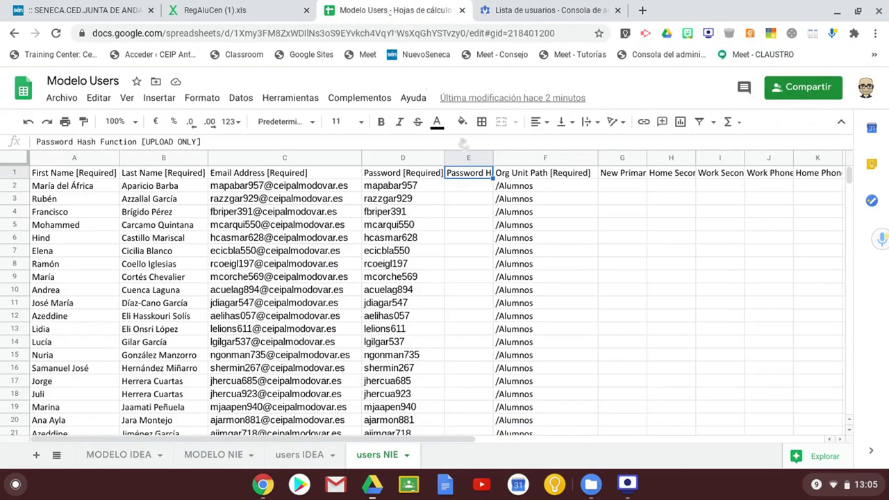